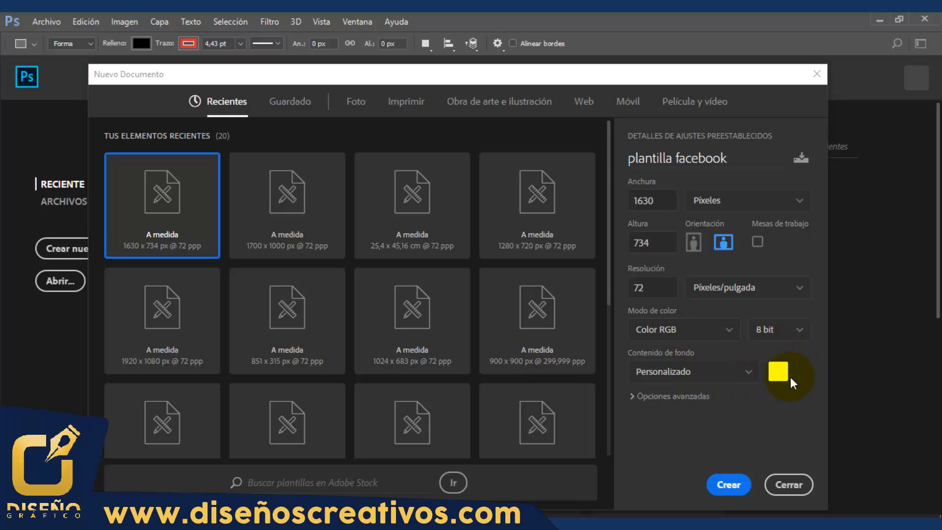
Step: Create the 1630 × 734 px document "plantilla facebook" and add a rectangle shape 1630 px wide and 605 px high
click(731, 487)
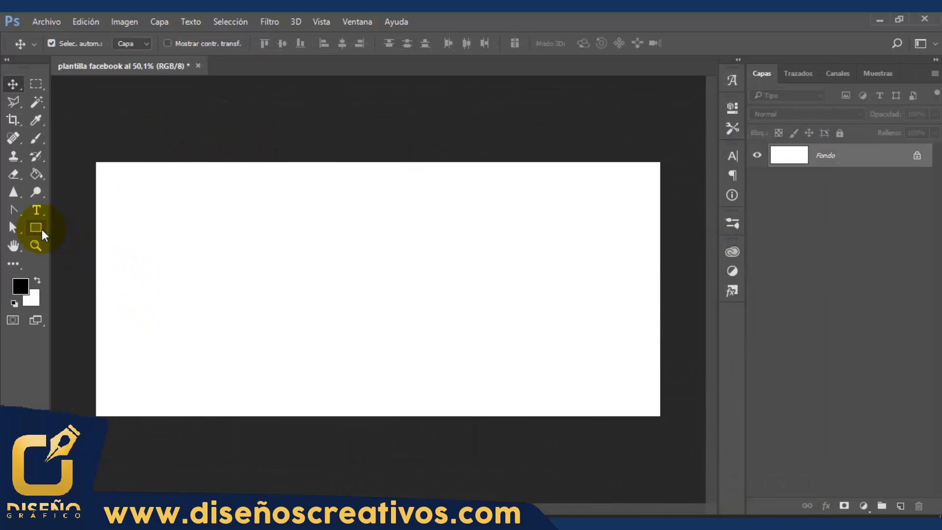
click(42, 228)
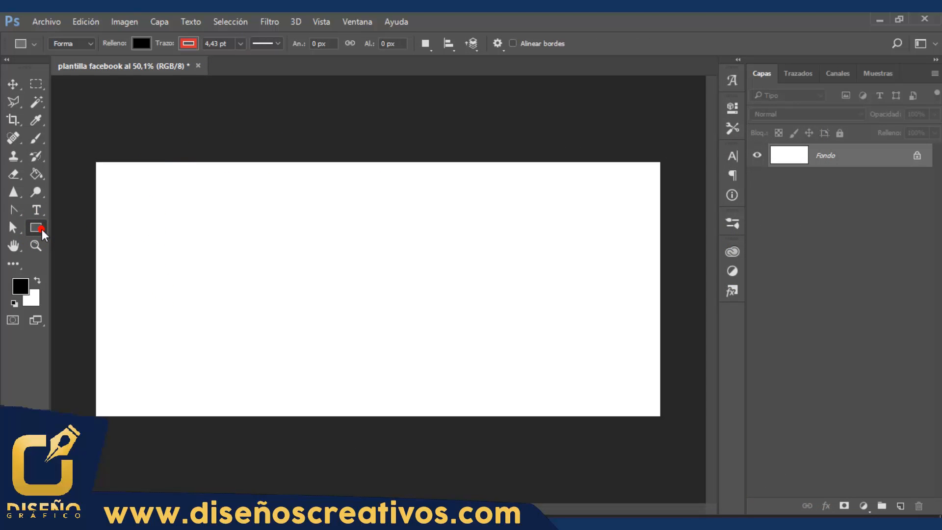
click(373, 221)
click(314, 257)
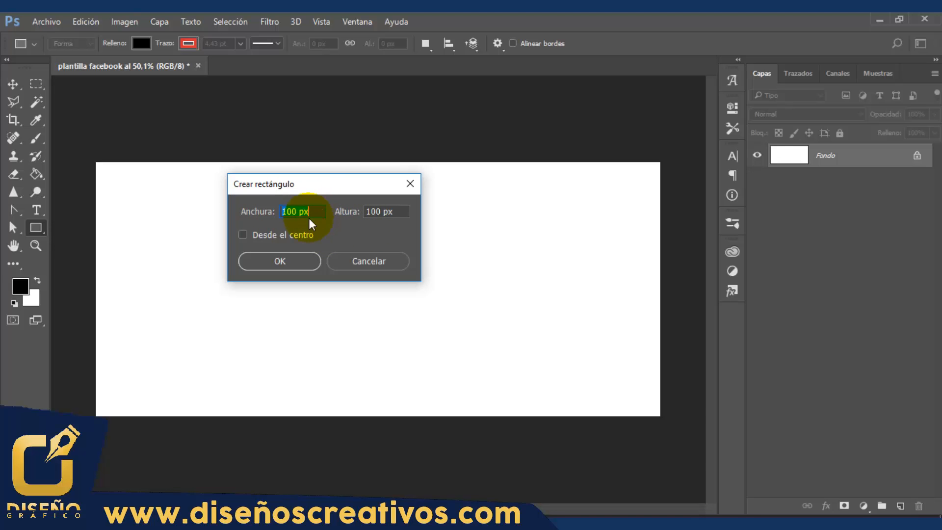
text(1630)
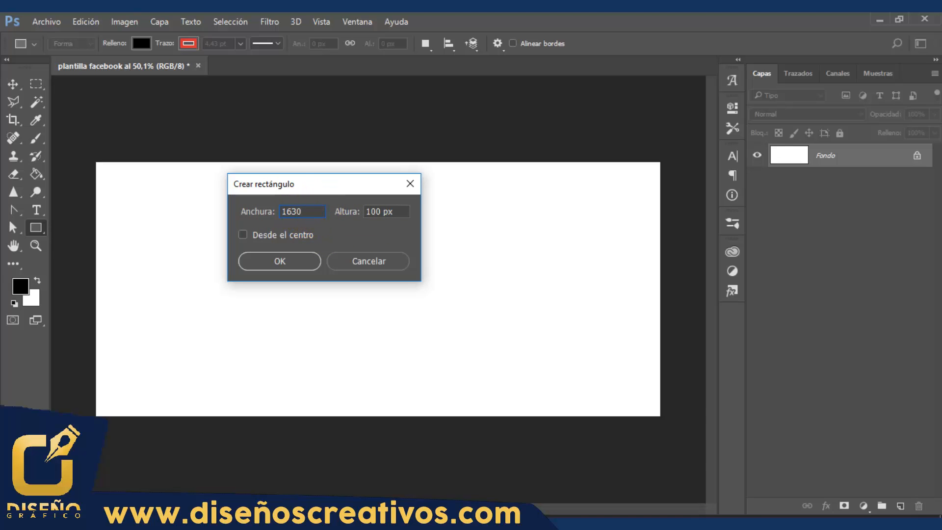
click(395, 212)
text(6)
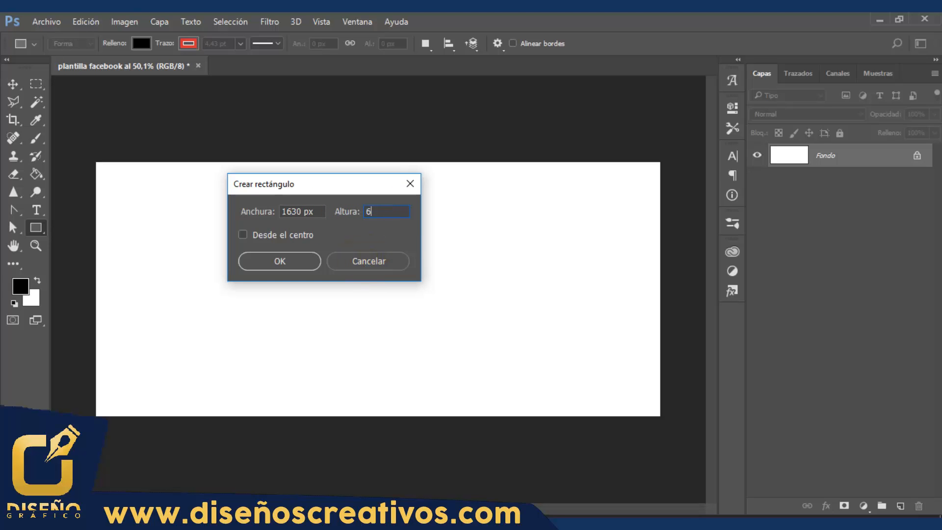
text(05)
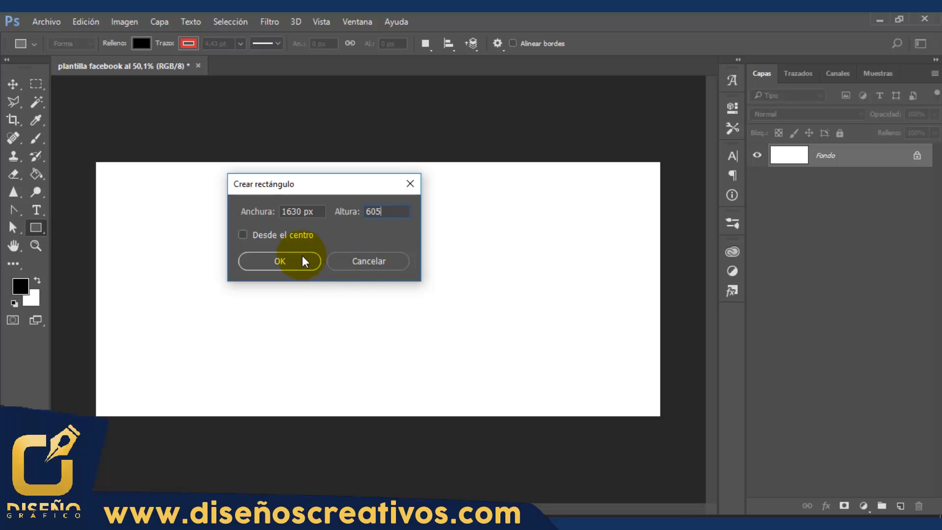
click(302, 256)
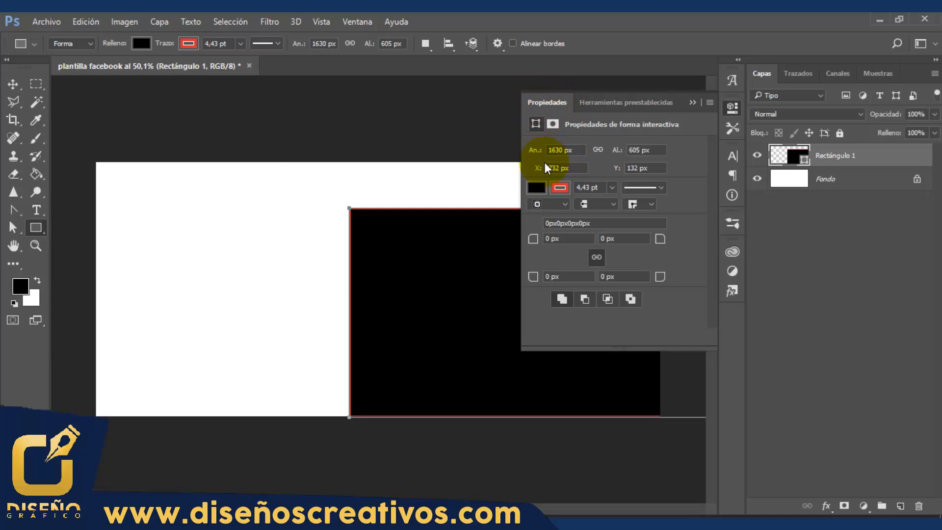
Step: Position the 1630 × 605 px rectangle at X 0 px and Y 0 px
click(547, 168)
text(0)
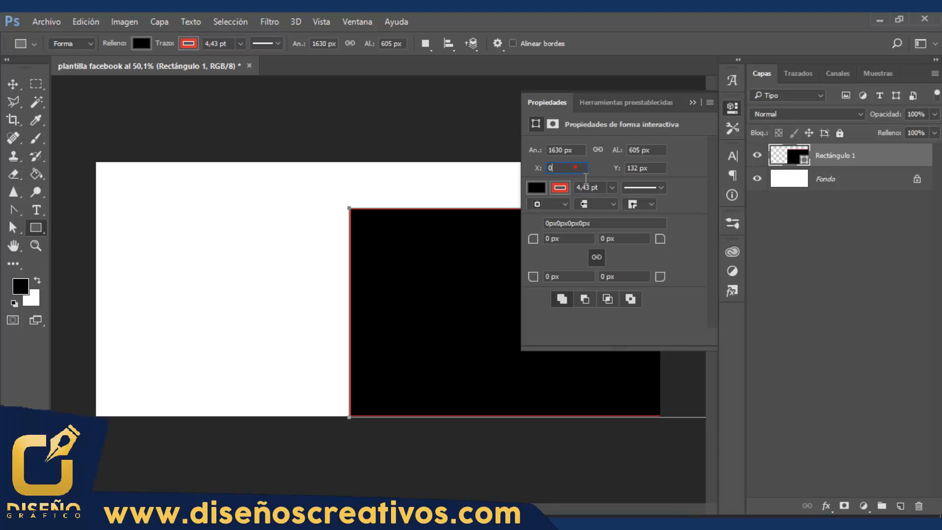
key(Tab)
text(0)
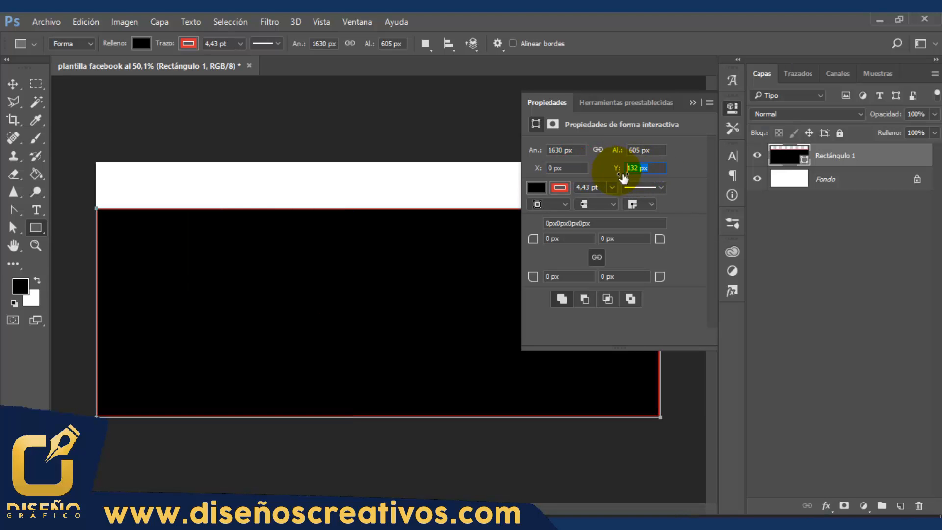
Step: Remove both the fill and the stroke from the 1630 × 605 px rectangle
click(537, 187)
click(546, 214)
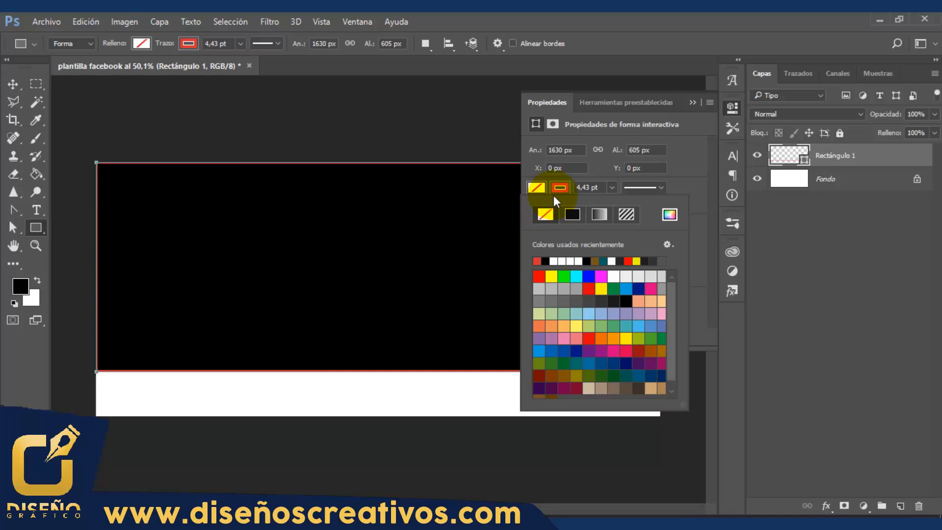
click(560, 187)
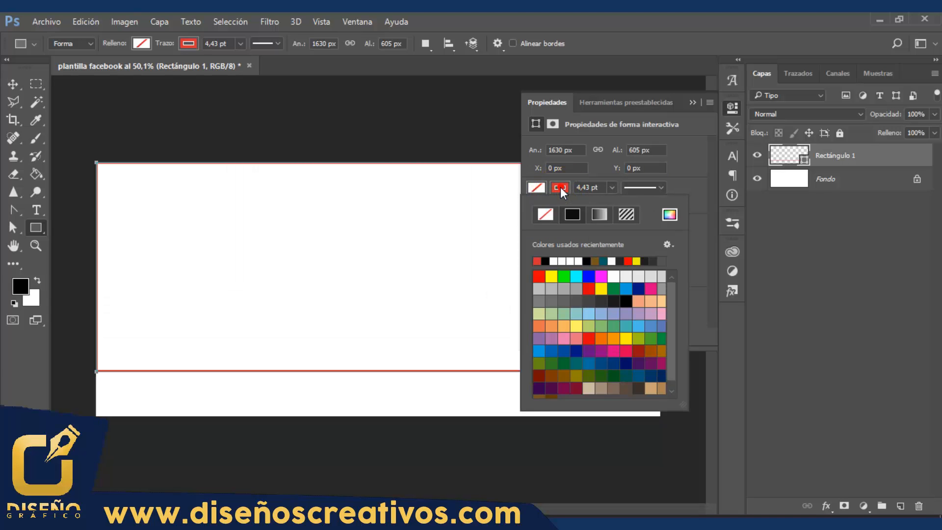
click(546, 214)
click(693, 102)
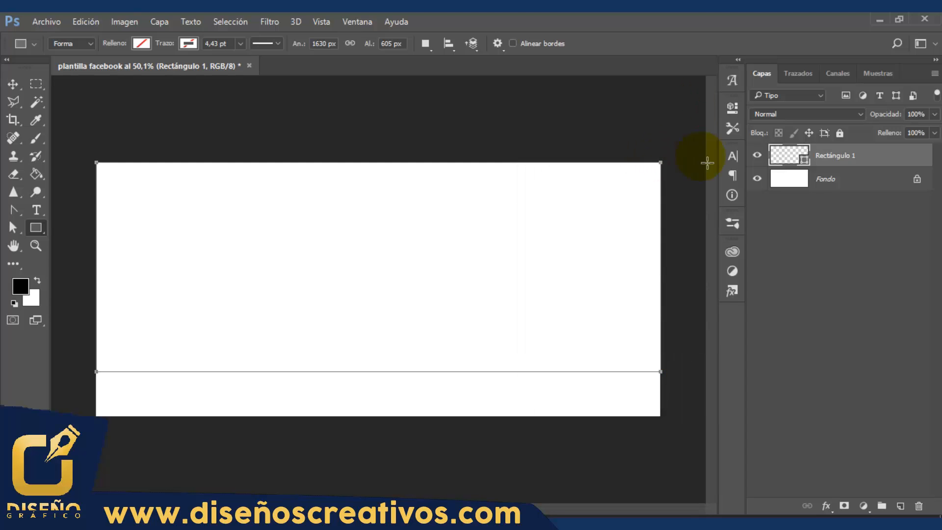
Step: Rename the rectangle's layer as "portada"
double_click(849, 156)
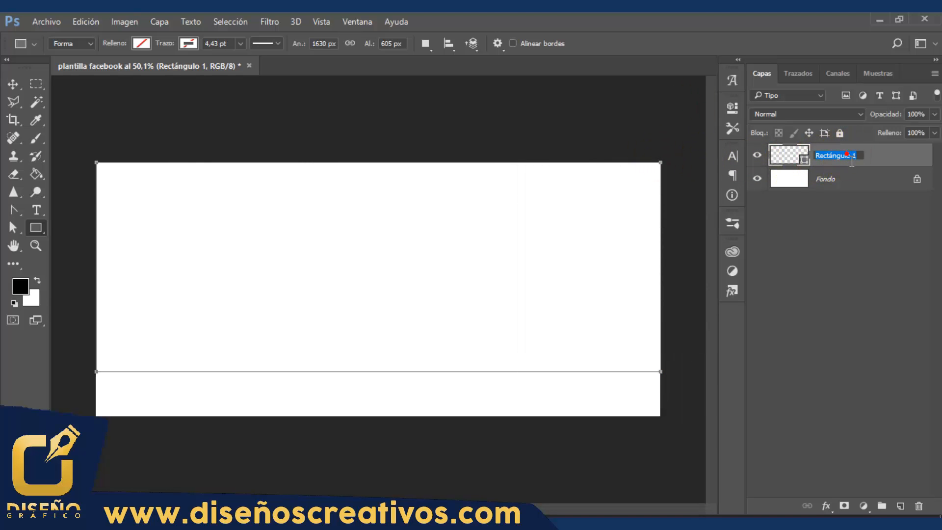
text(portada)
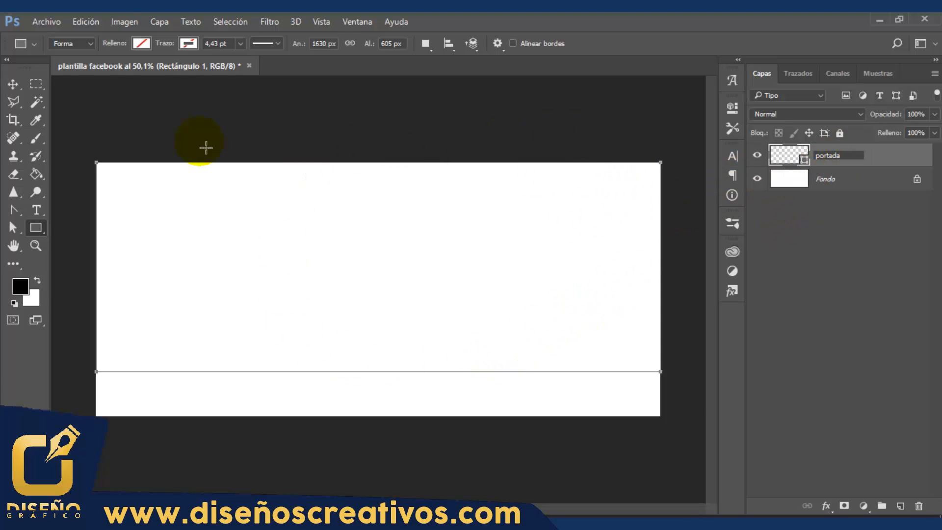
click(15, 84)
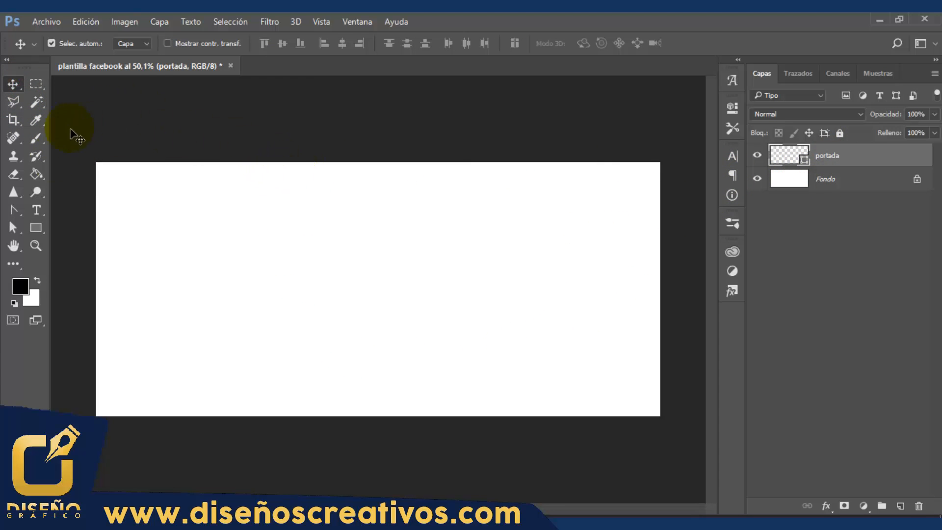
Step: Add a second rectangle shape 307 px wide and 307 px high
click(36, 227)
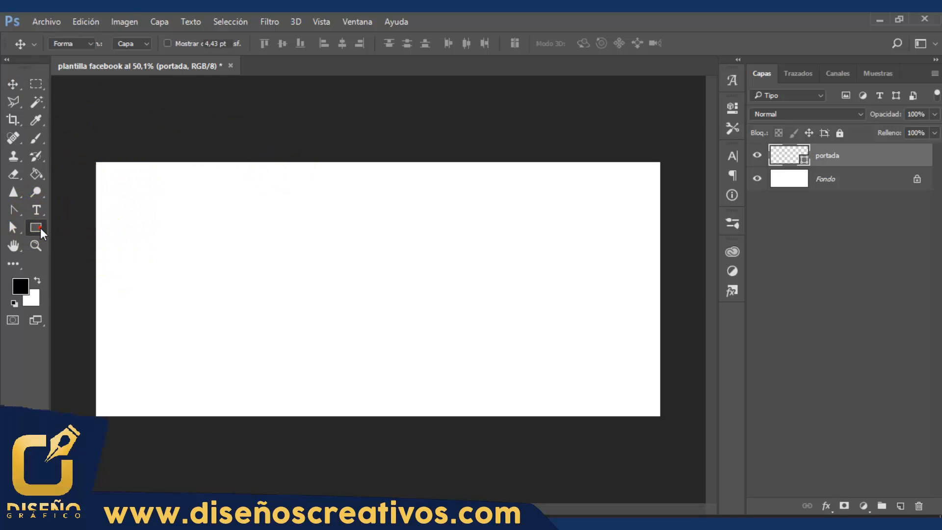
click(260, 388)
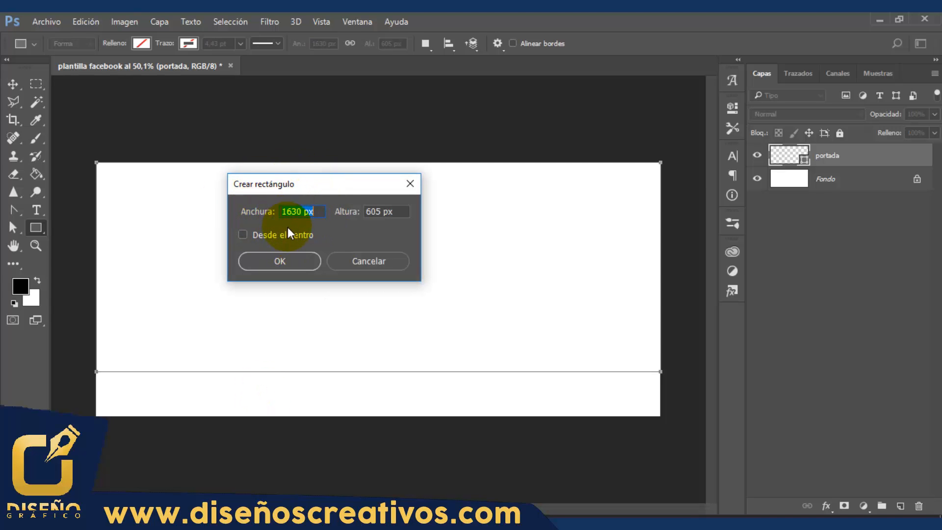
click(306, 222)
key(BackSpace)
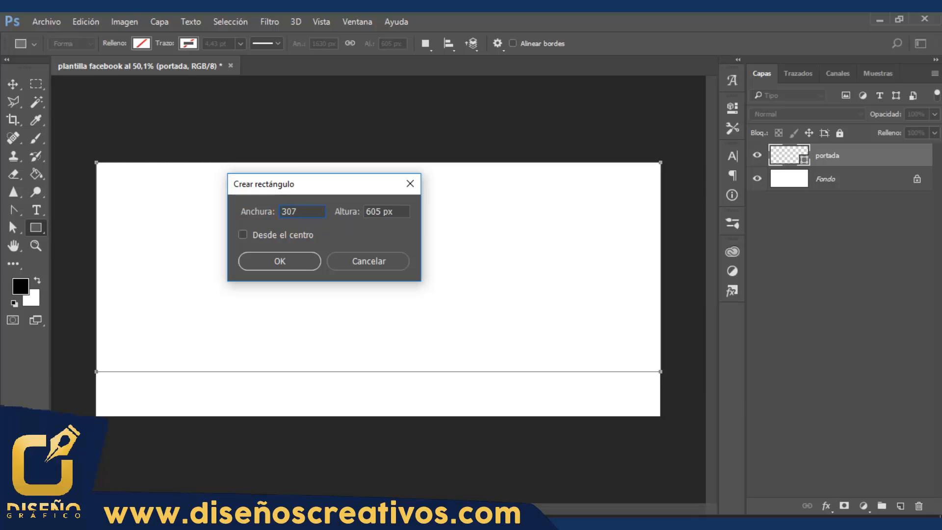
click(401, 211)
text(307)
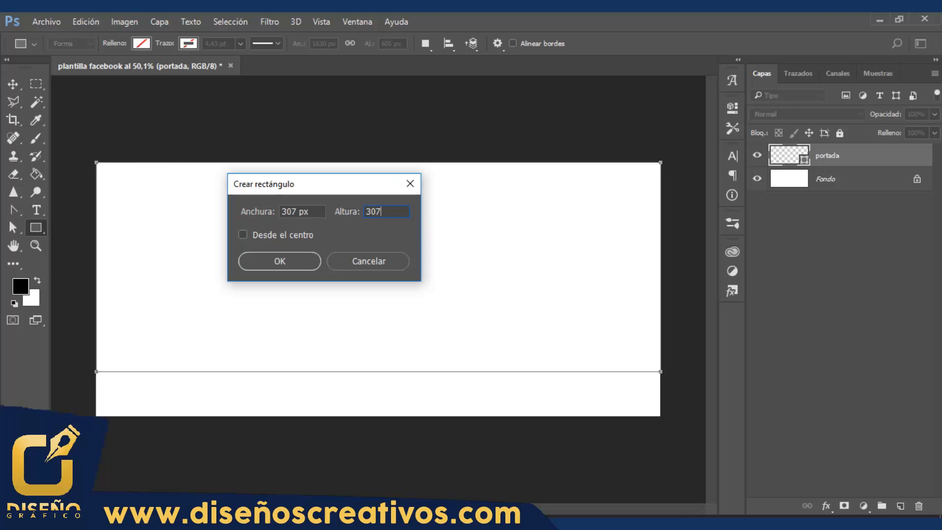
click(286, 261)
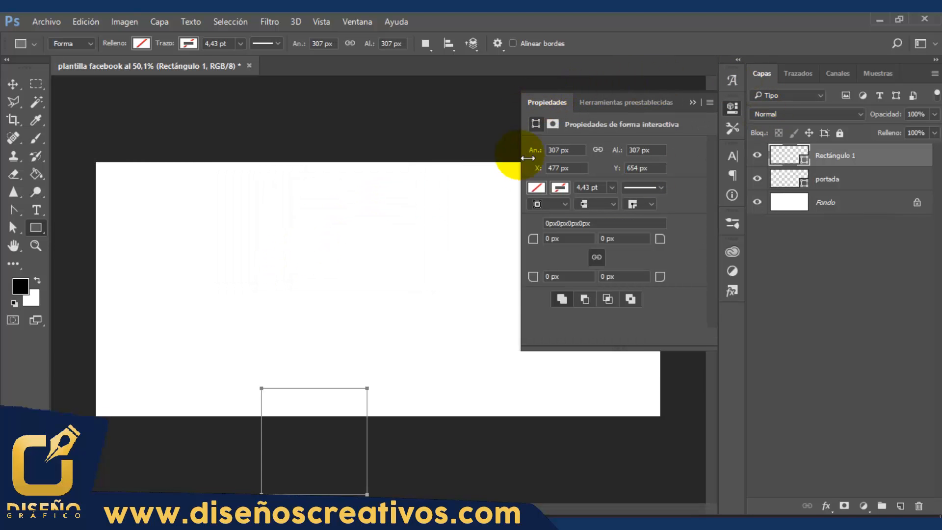
Step: Position the 307 px square at X 38 px and Y 341 px
click(583, 171)
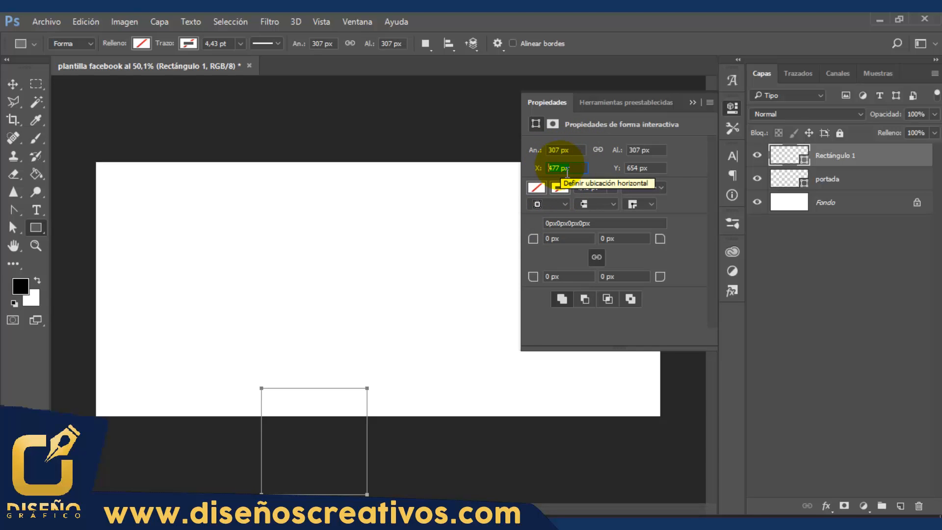
text(38)
key(Return)
click(665, 170)
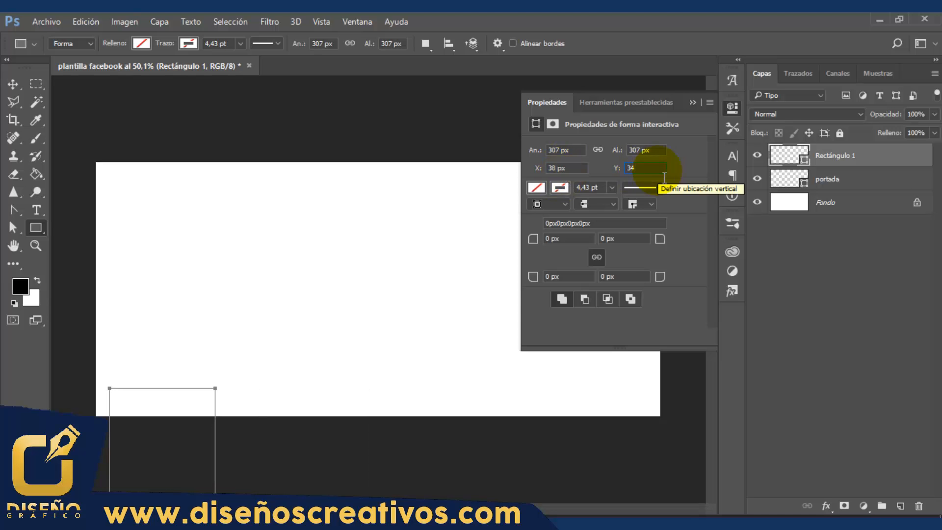
text(341)
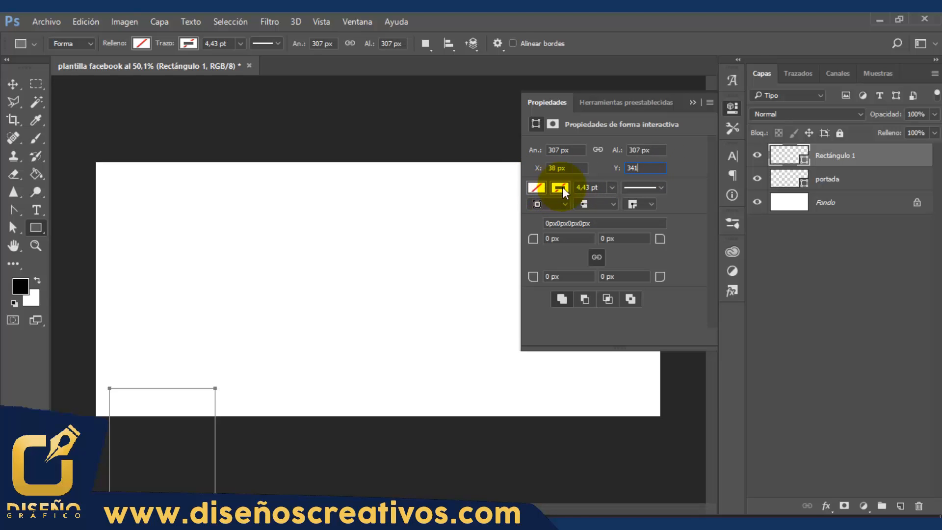
click(693, 102)
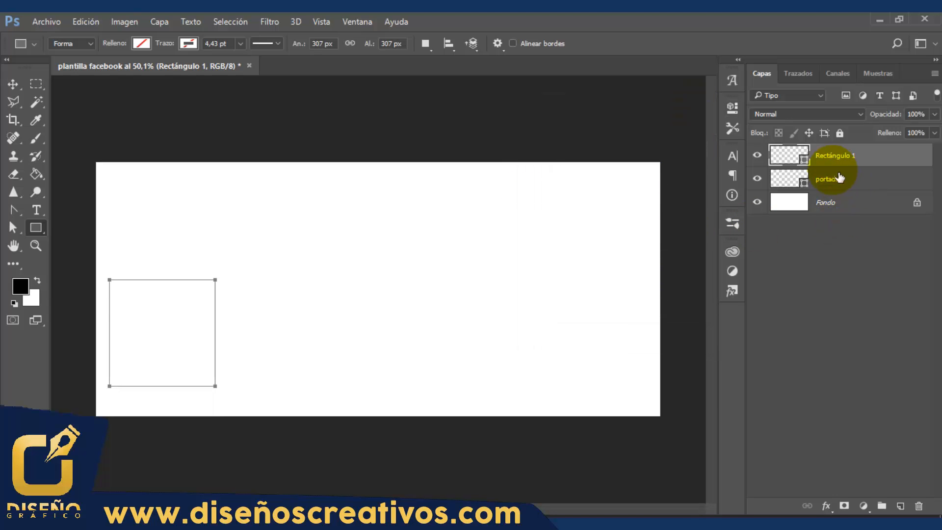
Step: Rename the square's layer as "imagende perfil"
double_click(834, 156)
text(i)
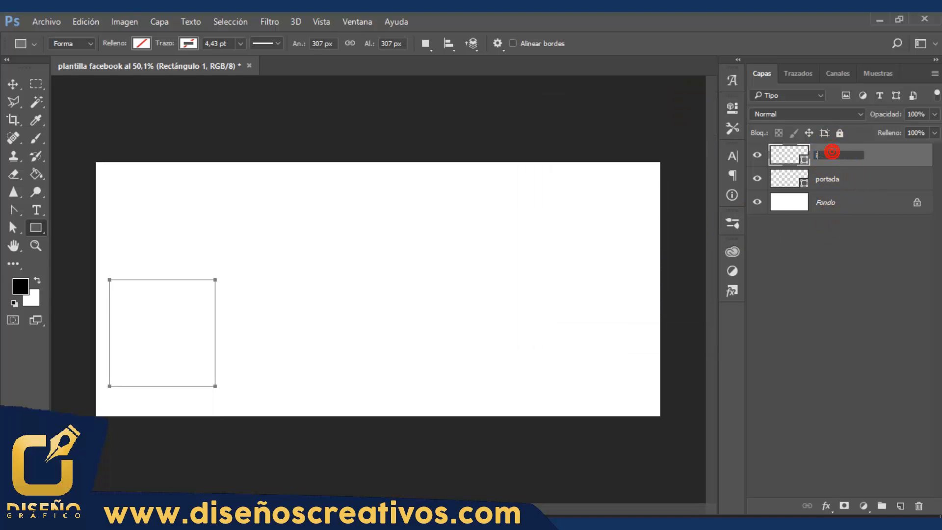
text(magen de perfil)
key(Return)
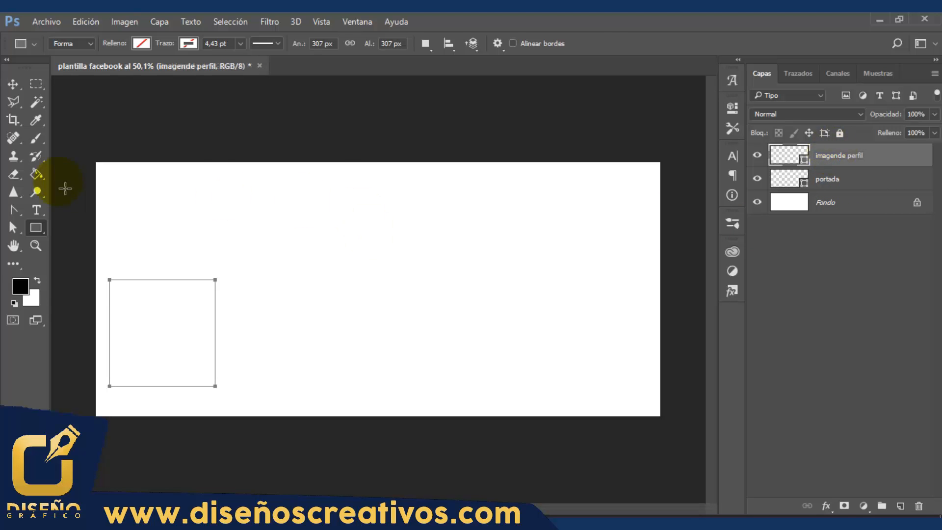
click(13, 84)
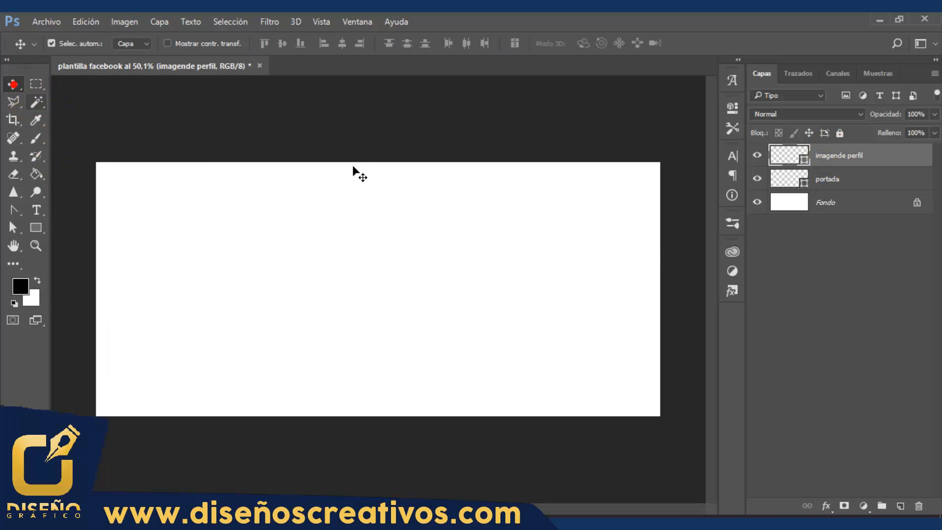
Step: Duplicate the "imagende perfil" layer and rename the copy as "marco"
click(876, 158)
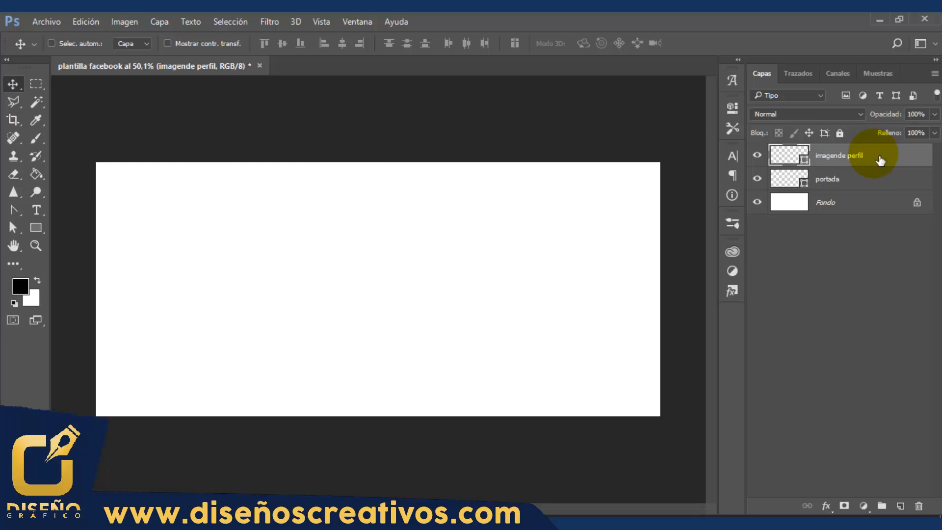
key(ctrl+j)
click(841, 156)
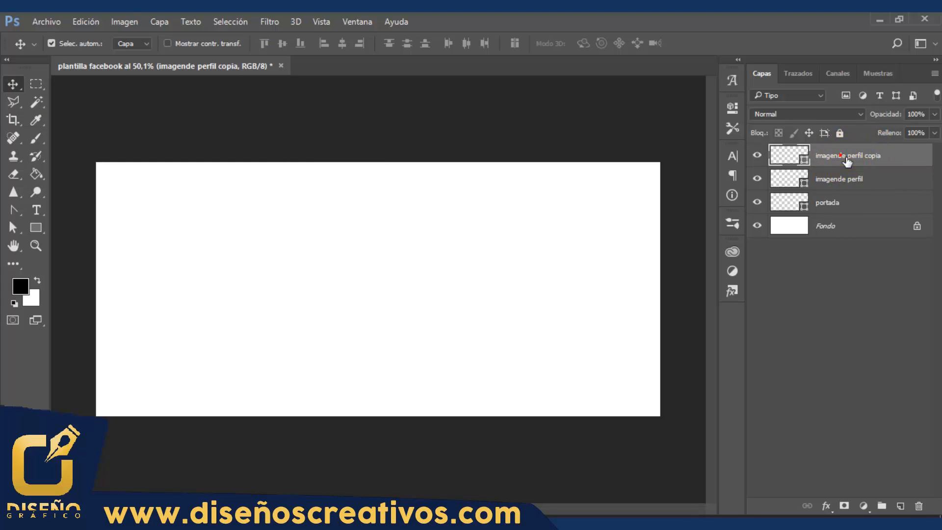
double_click(848, 158)
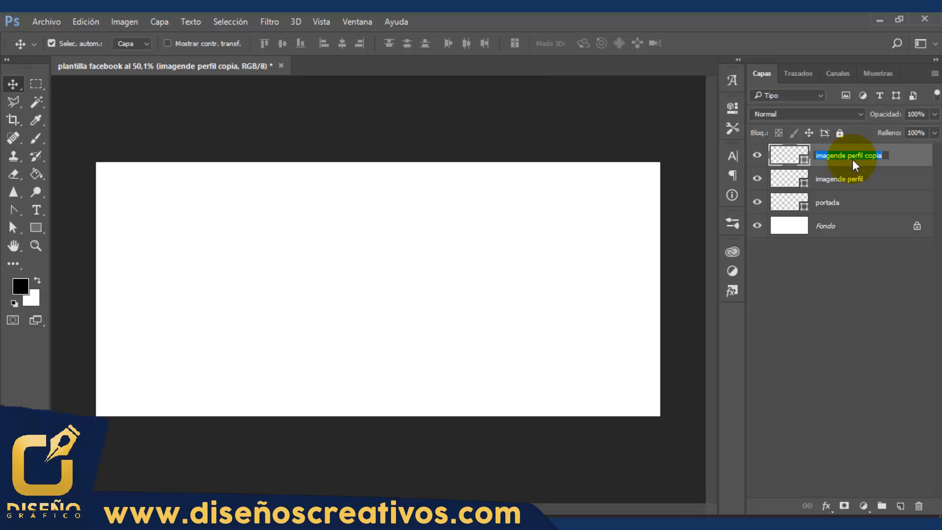
text(marco)
click(901, 156)
Step: Add an 8 px white stroke with exterior position to the "marco" layer
drag(907, 162, 397, 95)
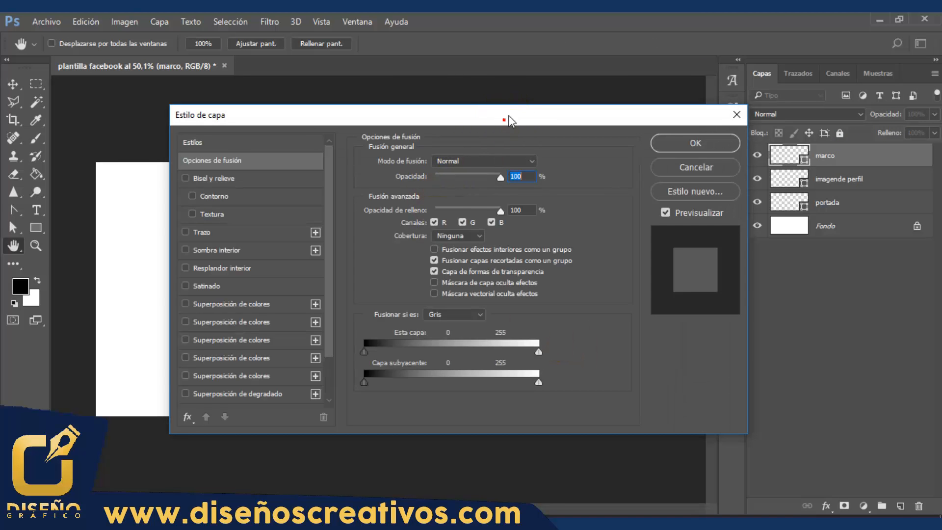
drag(509, 116, 516, 94)
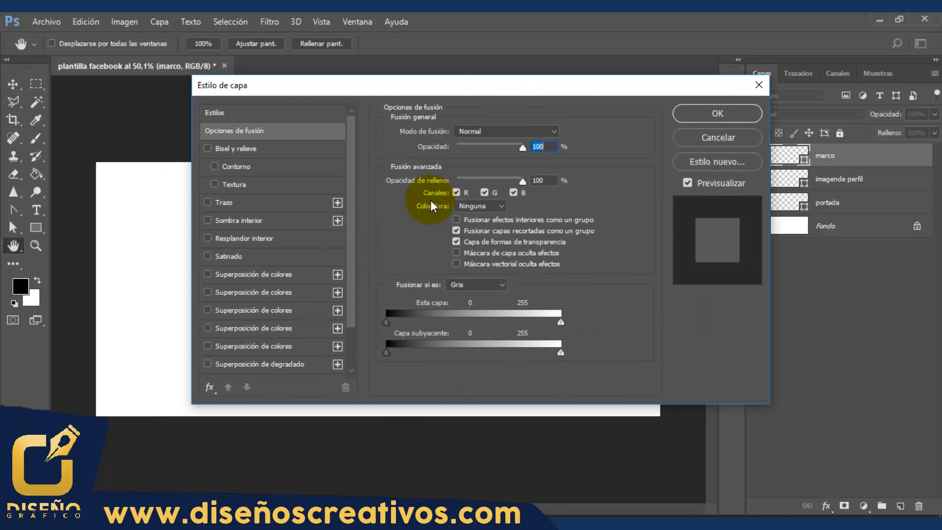
click(259, 204)
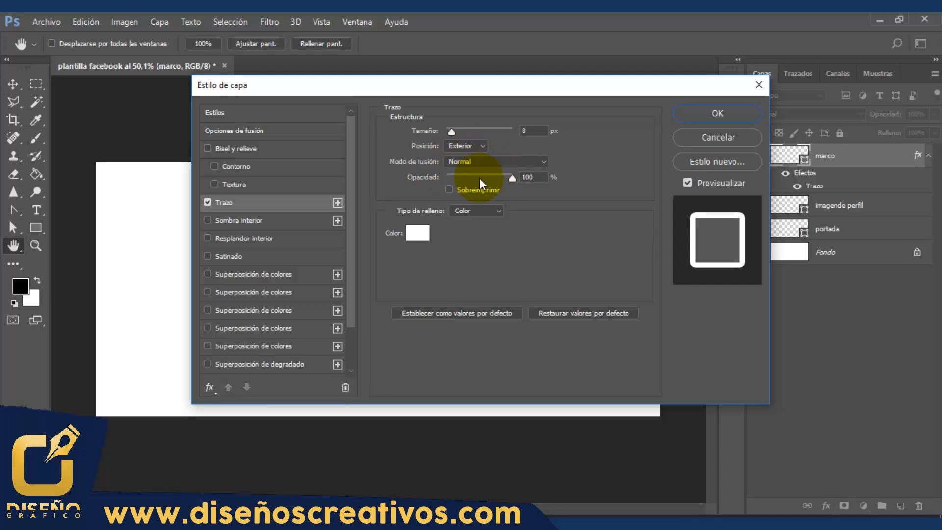
click(417, 233)
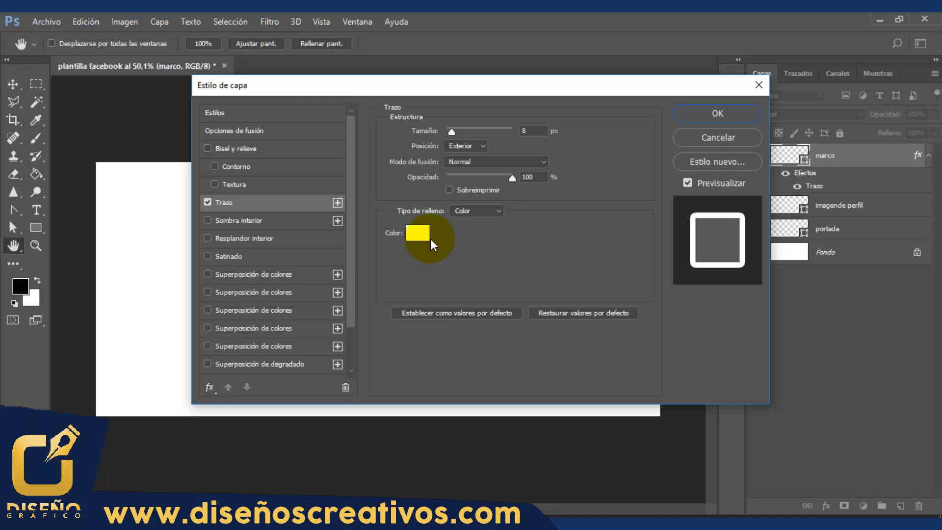
Step: Add a drop shadow to the "marco" layer with 22% opacity and a 0° angle
drag(351, 269, 354, 345)
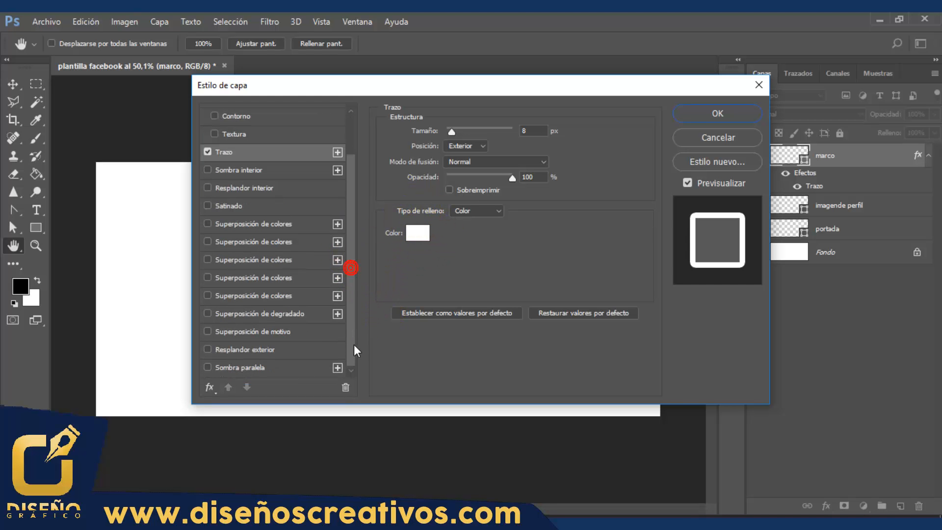
click(255, 365)
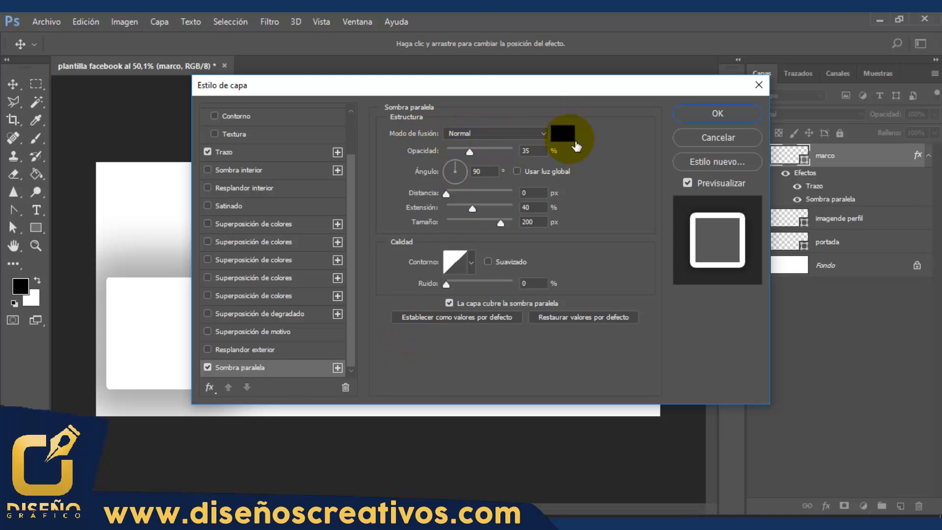
click(526, 151)
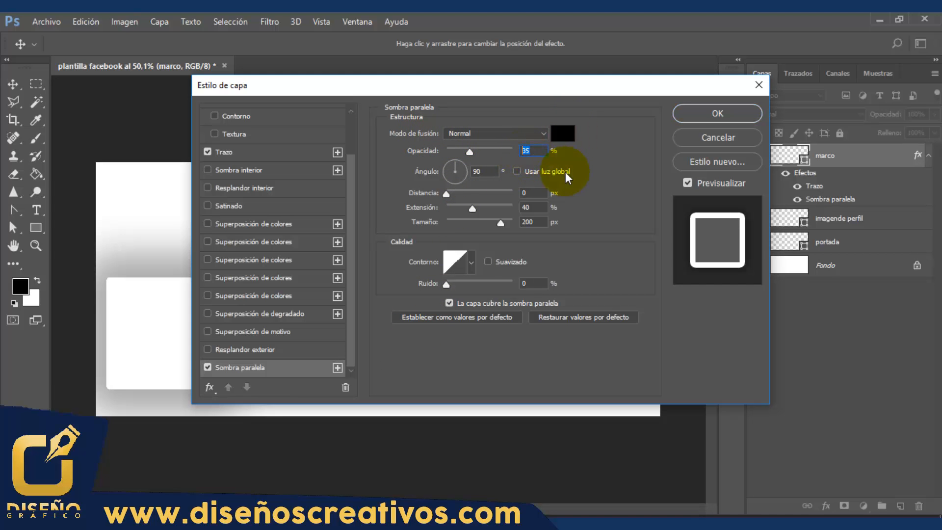
text(22)
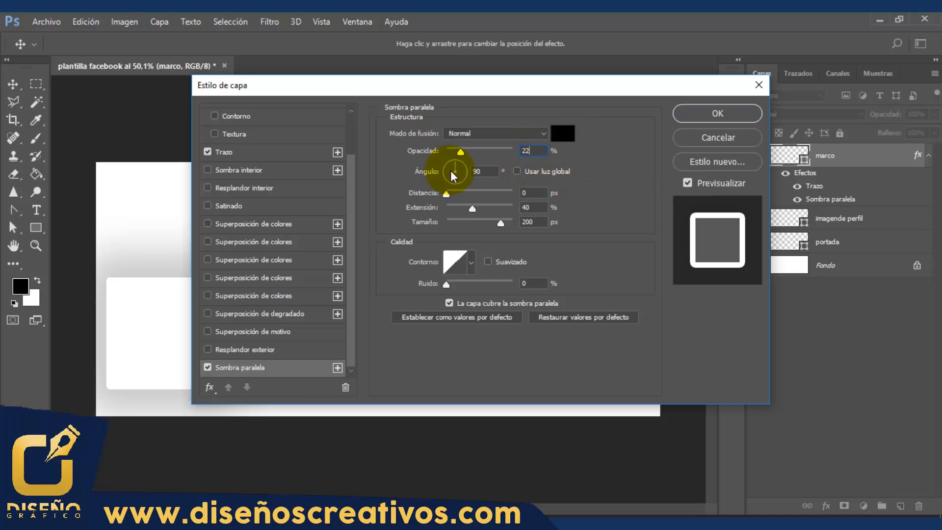
double_click(480, 172)
text(0)
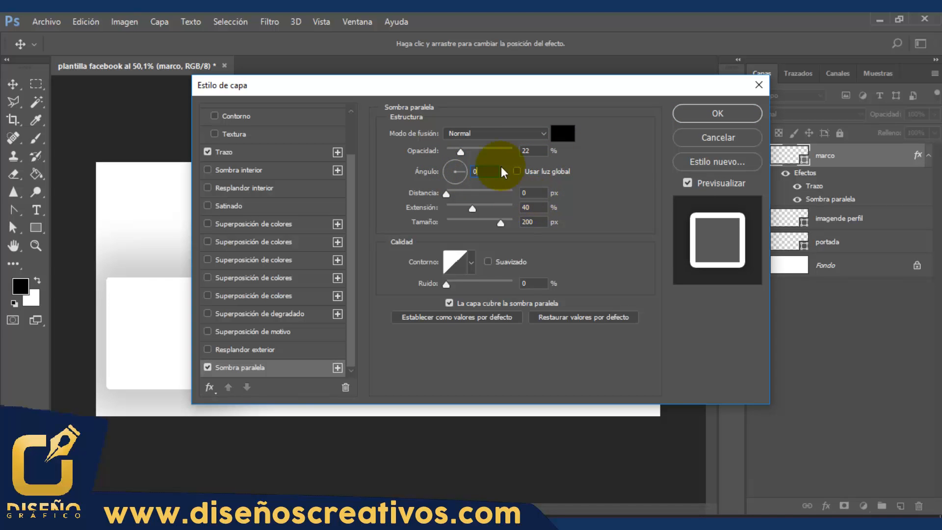
Step: Set the drop shadow's spread to 100% and its size to 10 px, and apply the layer style
double_click(529, 206)
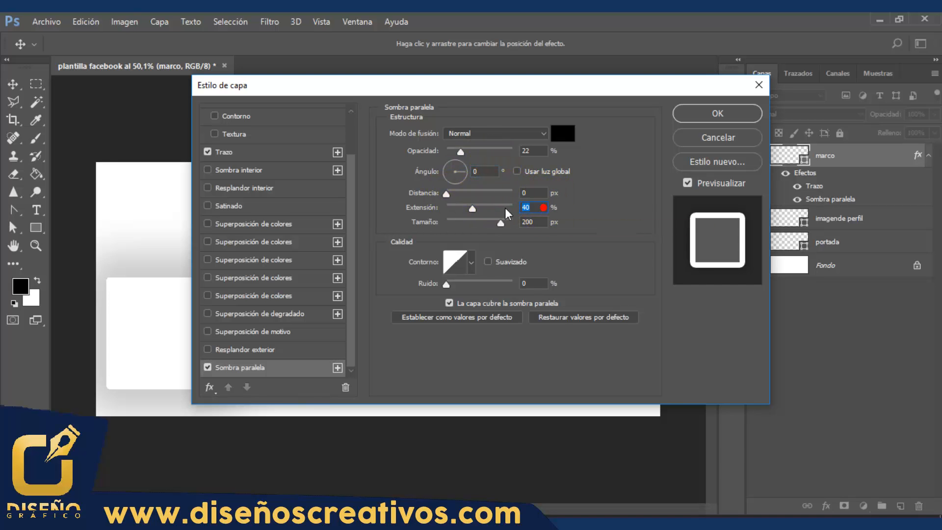
drag(506, 208, 516, 214)
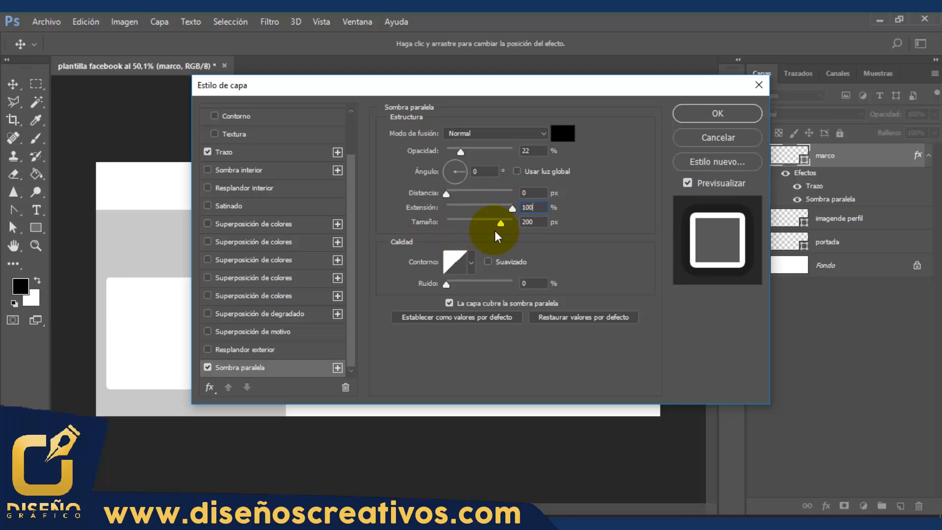
double_click(533, 222)
text(10)
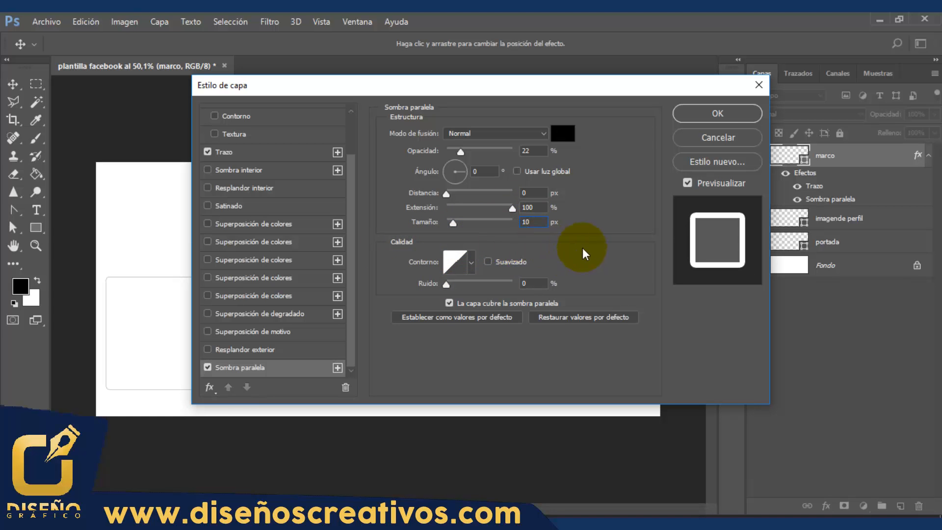
click(716, 112)
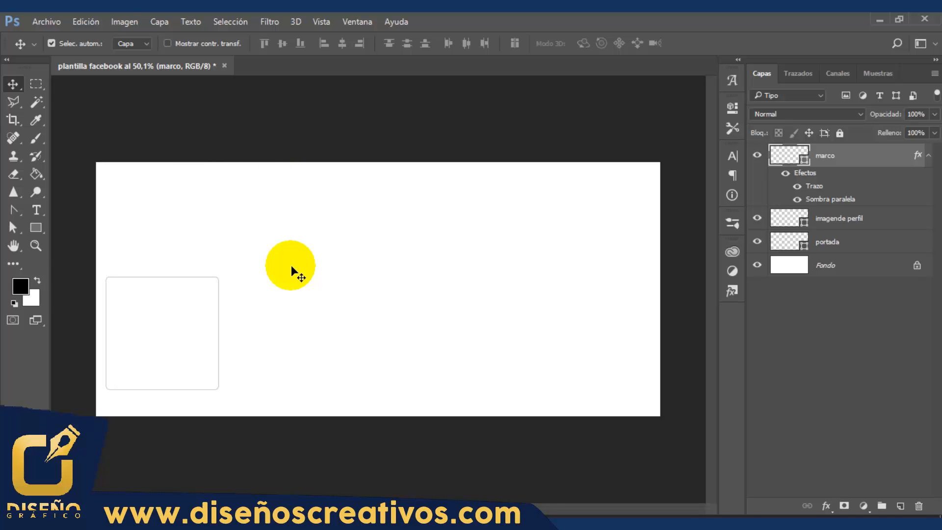
Step: Add a rectangle shape 1630 px wide and 129 px high directly above the "imagende perfil" layer
click(385, 232)
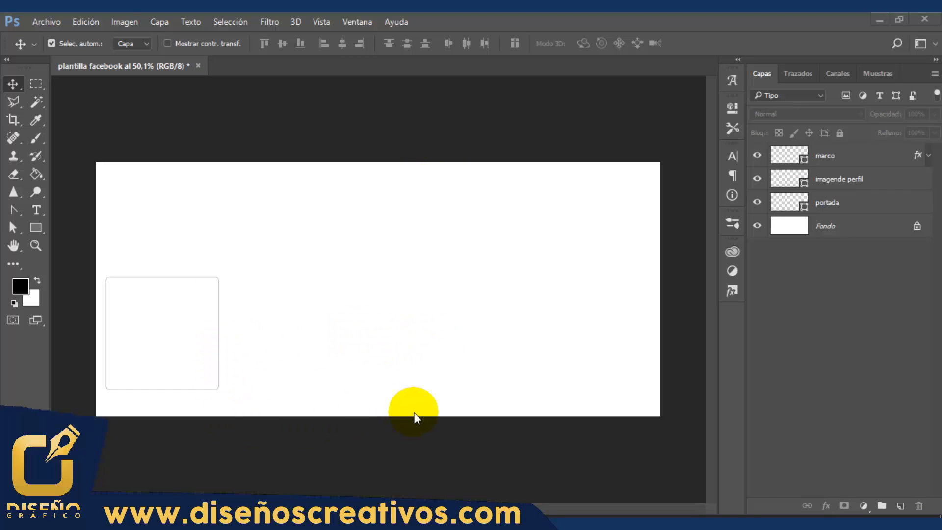
click(843, 183)
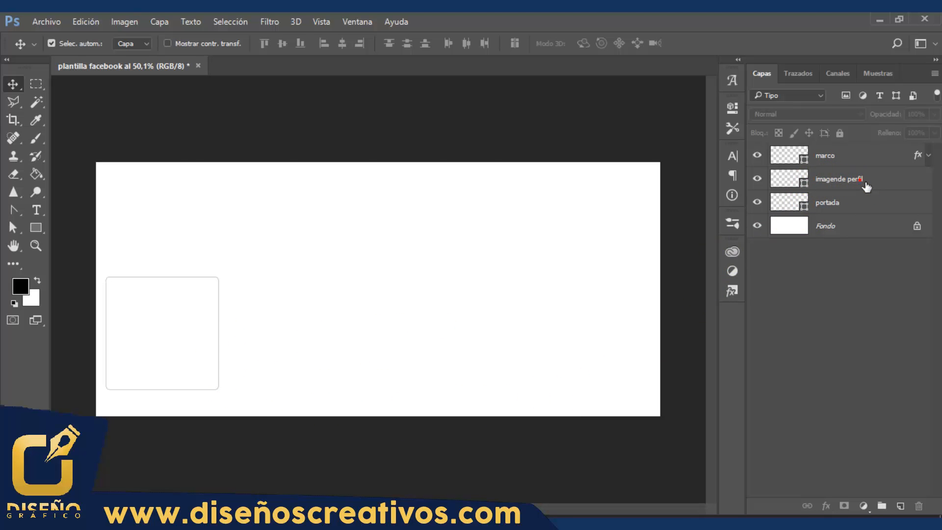
click(857, 183)
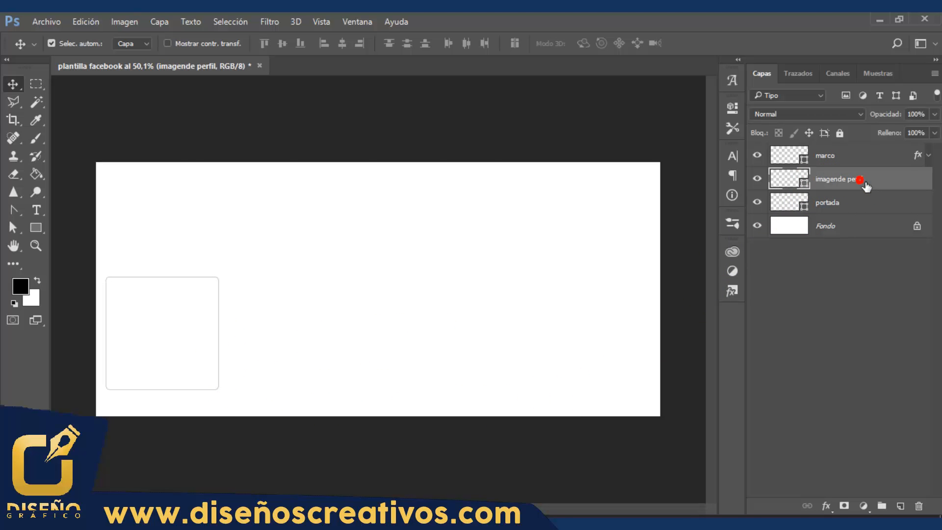
click(38, 228)
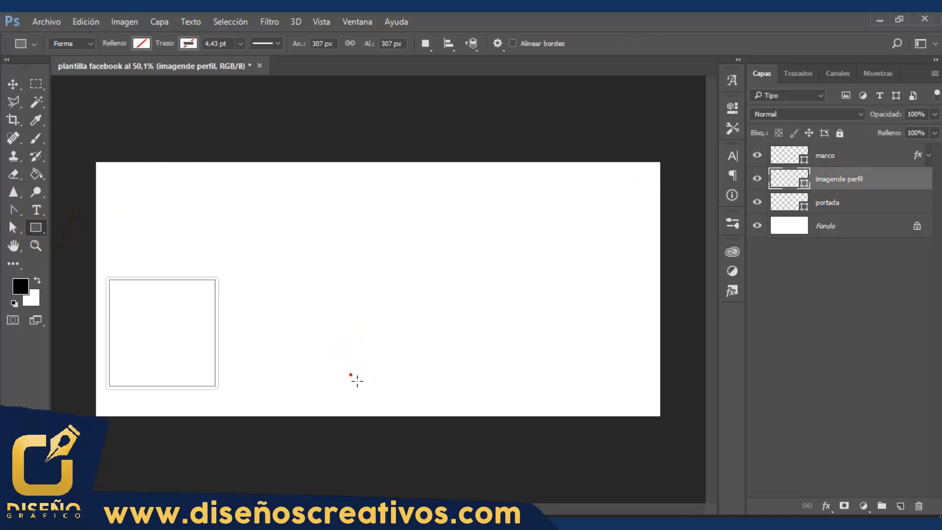
click(351, 374)
click(308, 216)
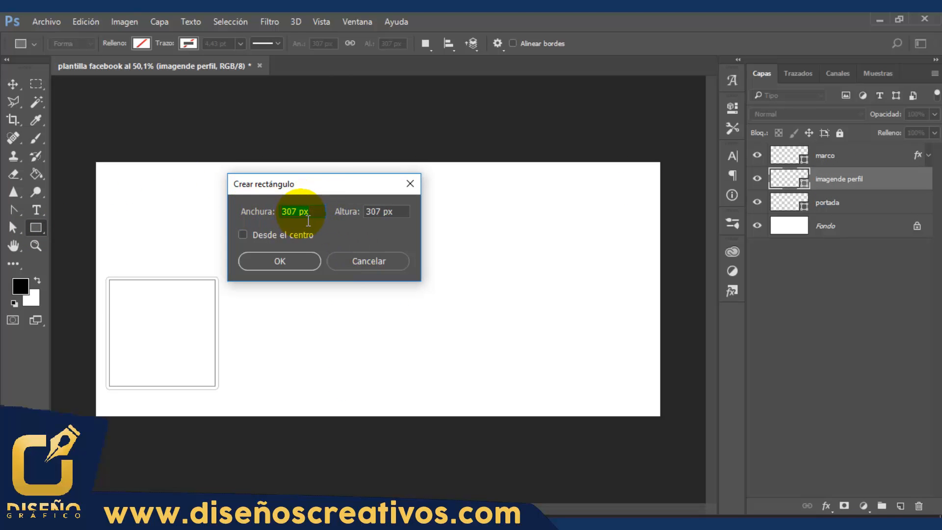
text(1630)
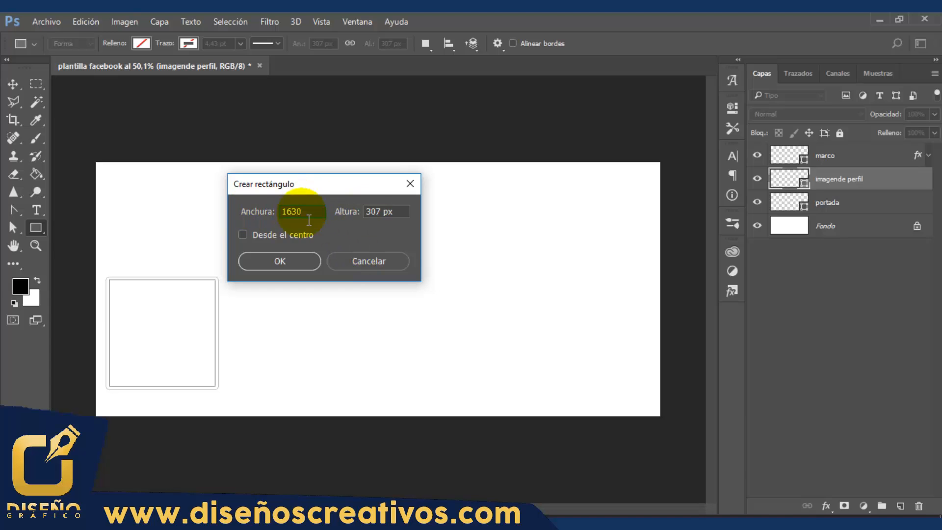
key(Tab)
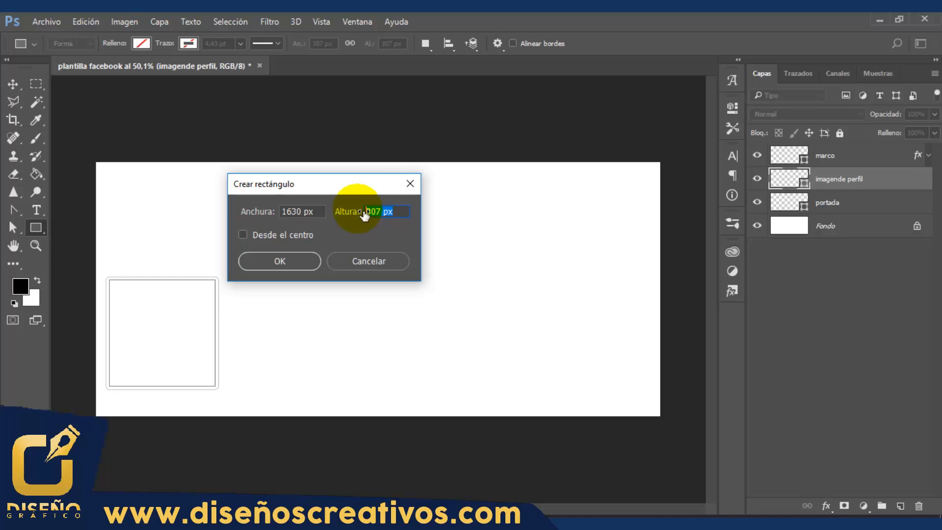
text(129)
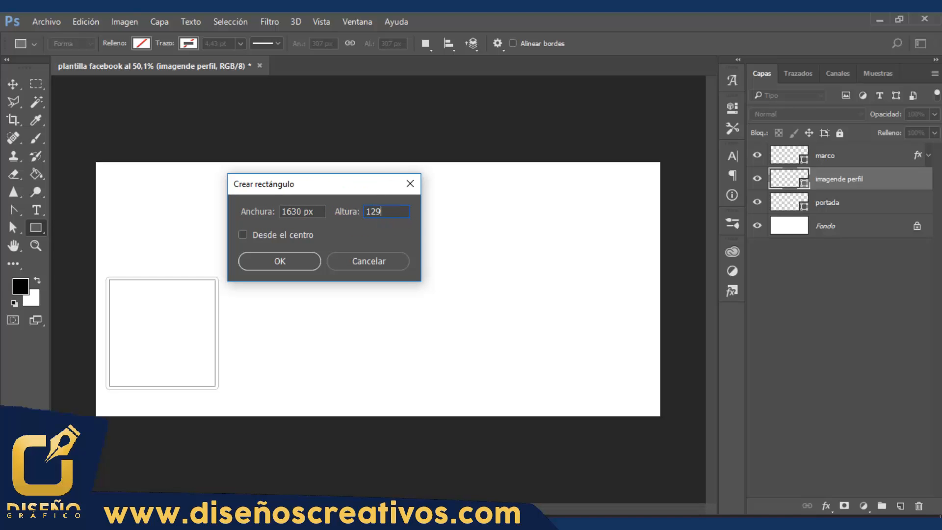
click(279, 260)
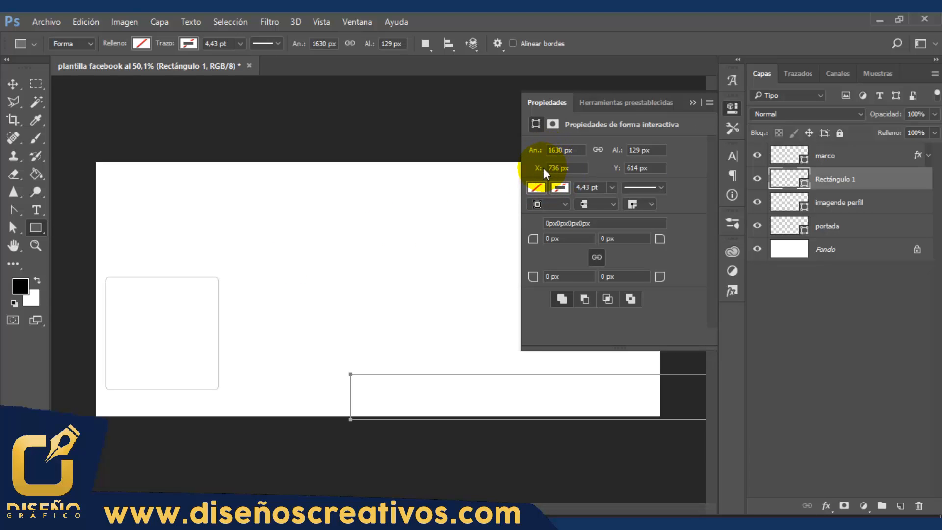
Step: Position the 1630 × 129 px rectangle at X 0 px and Y 605 px
click(558, 168)
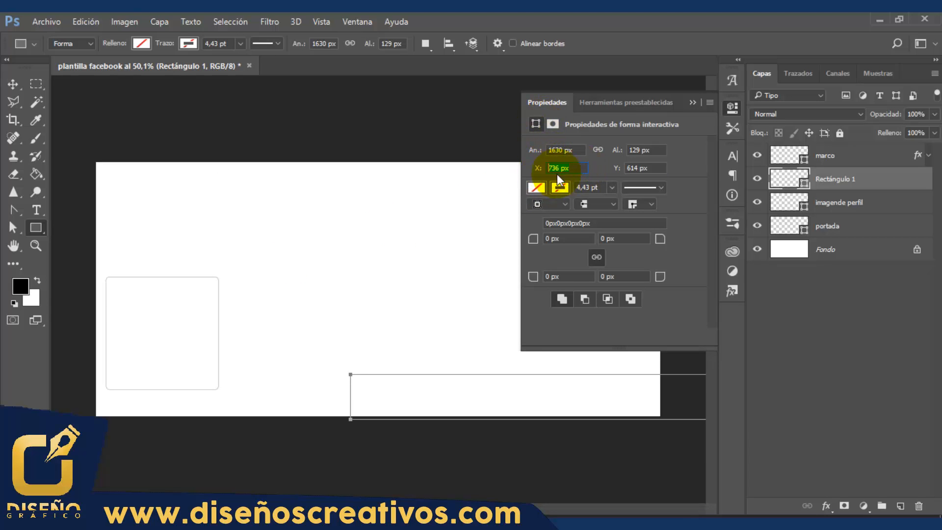
text(0)
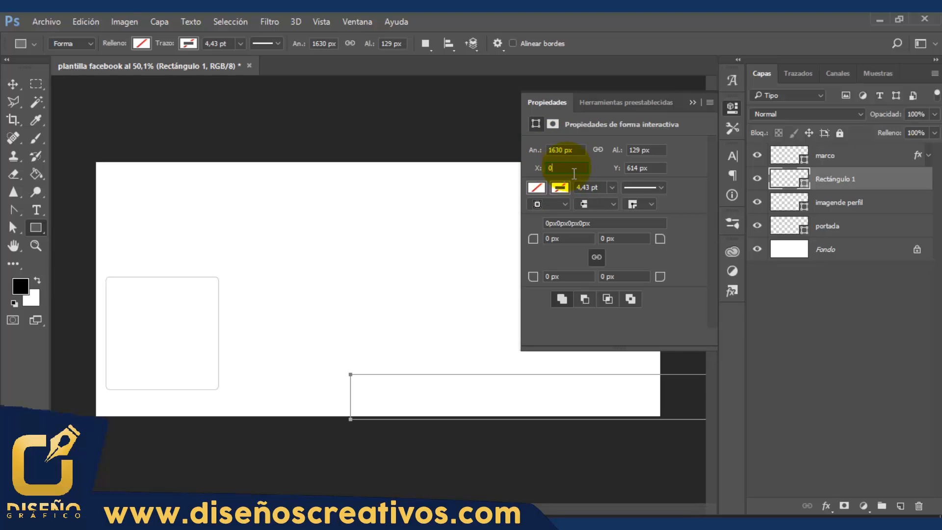
key(Return)
click(656, 172)
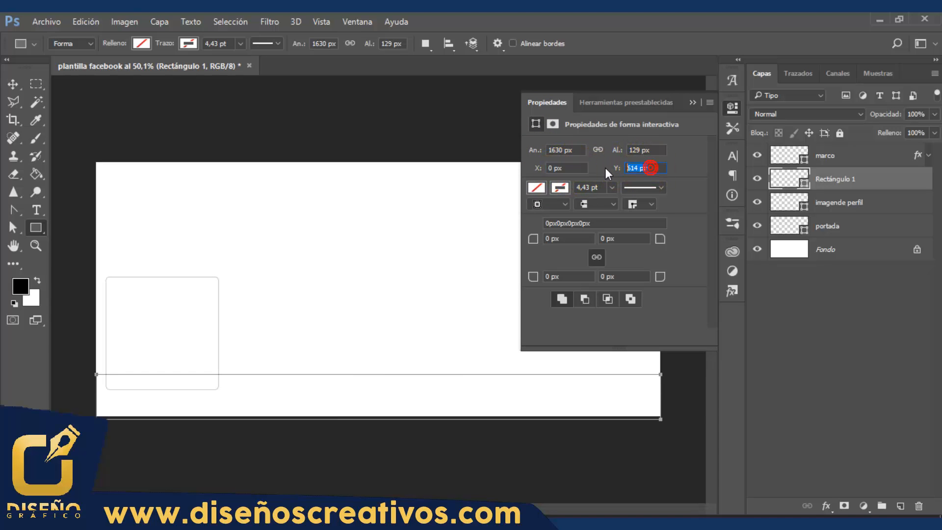
text(605)
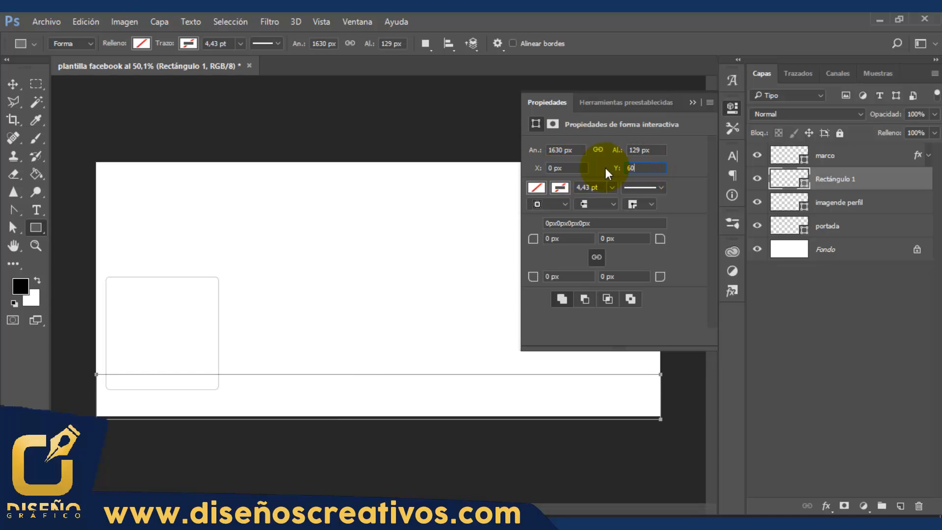
Step: Fill the 1630 × 129 px rectangle with solid white
click(541, 189)
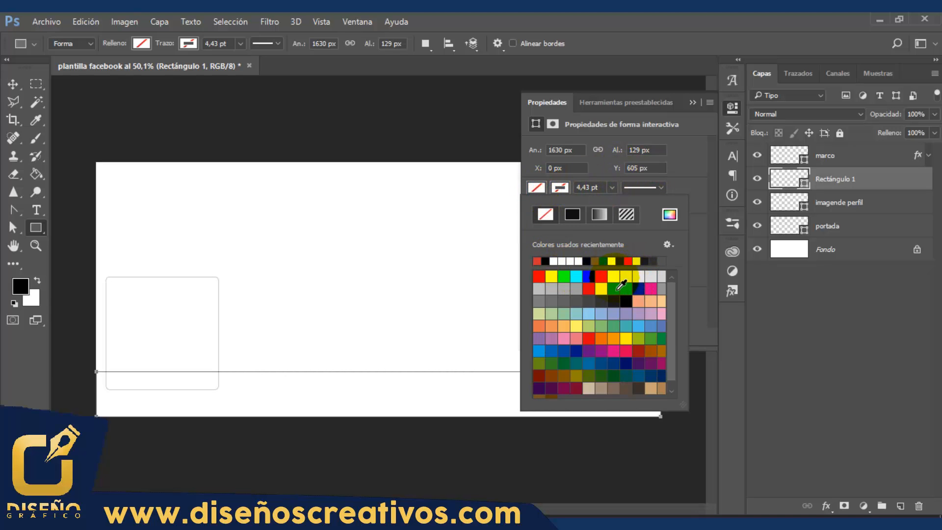
click(614, 277)
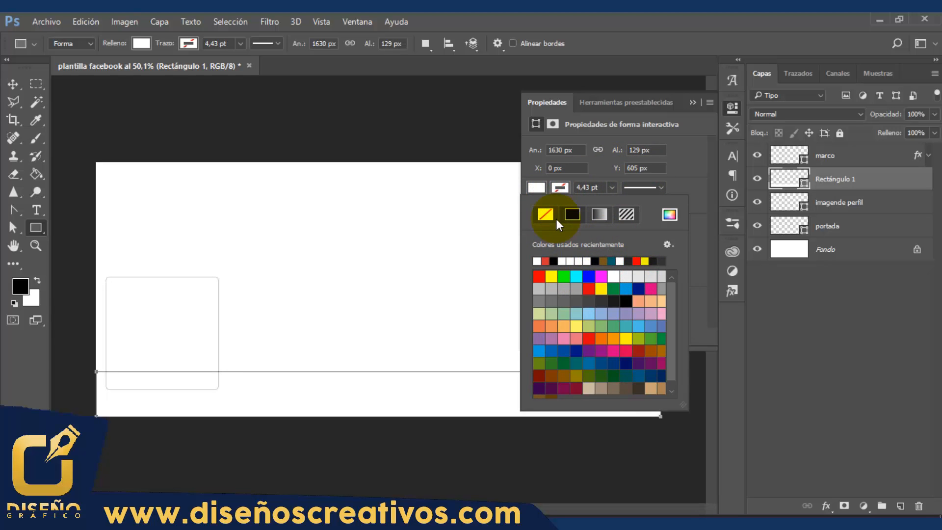
click(552, 190)
click(616, 186)
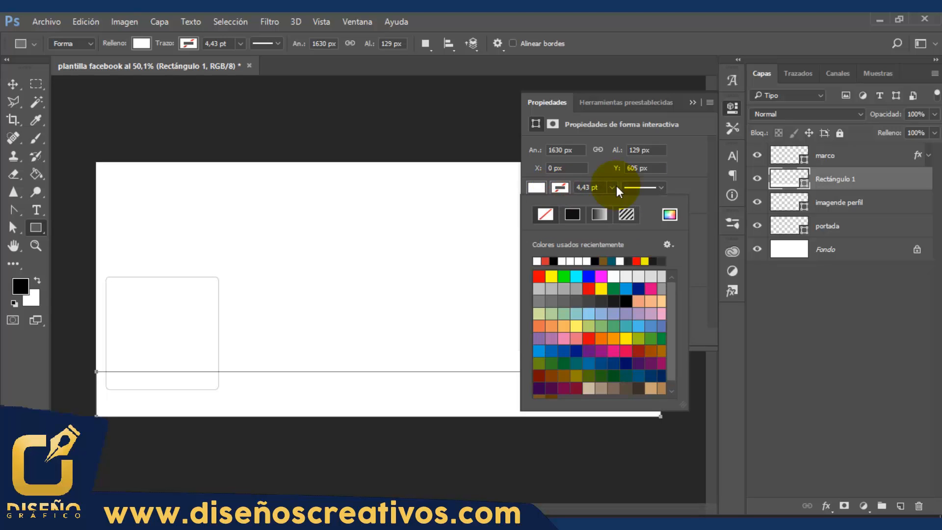
click(693, 103)
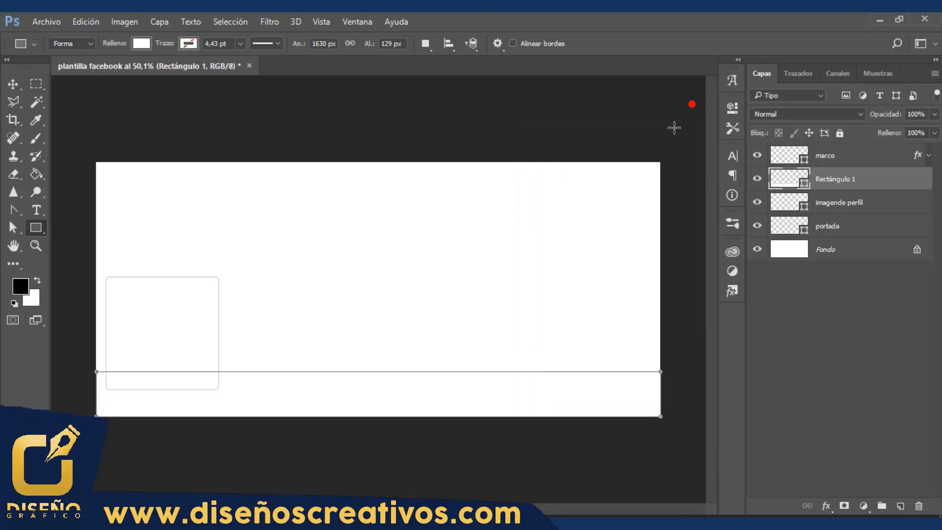
Step: Rename the white rectangle's layer as "base" and deselect it
double_click(830, 180)
text(base)
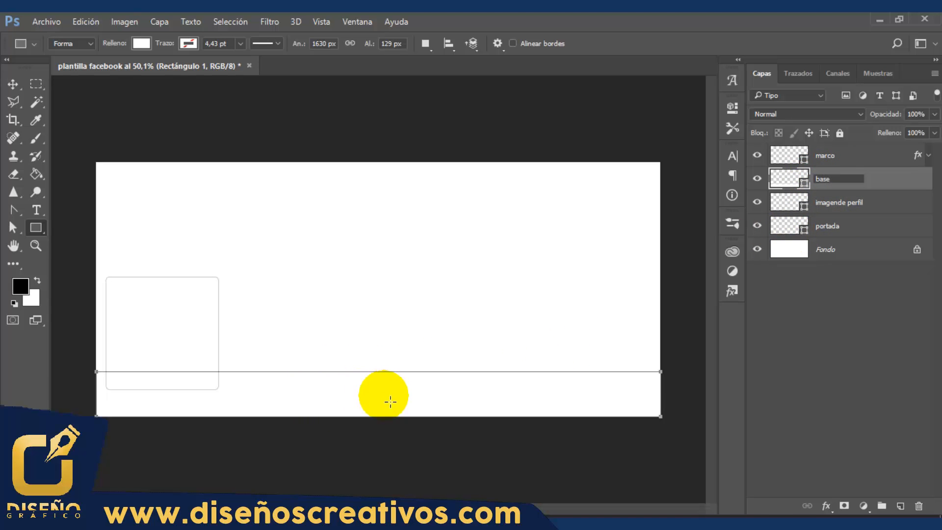
click(431, 185)
key(v)
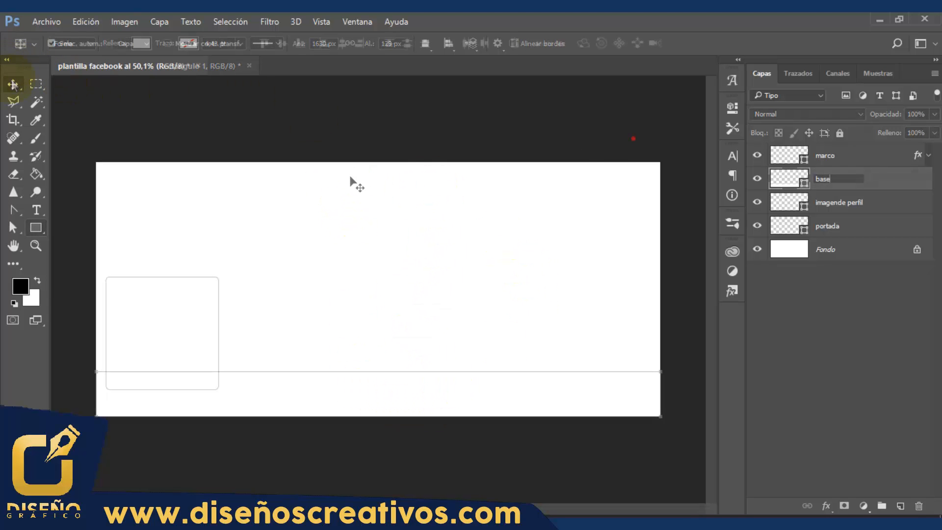
click(685, 197)
Step: Create a solid color fill layer named "Relleno" directly above the "imagende perfil" layer
click(857, 204)
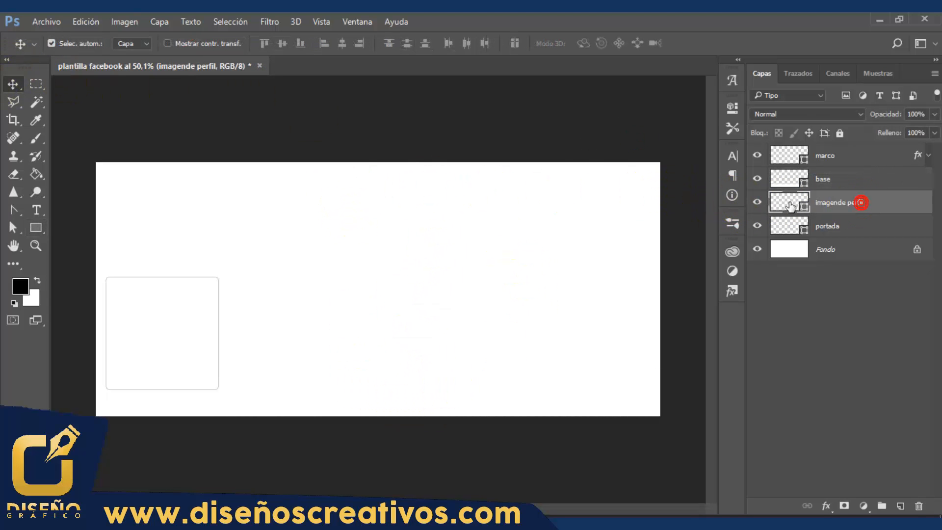
click(160, 22)
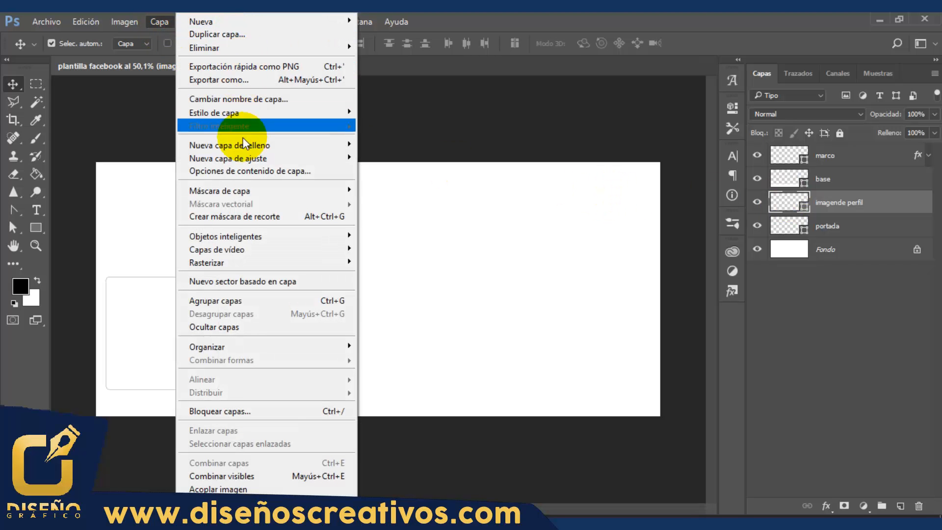
mouse_move(214, 149)
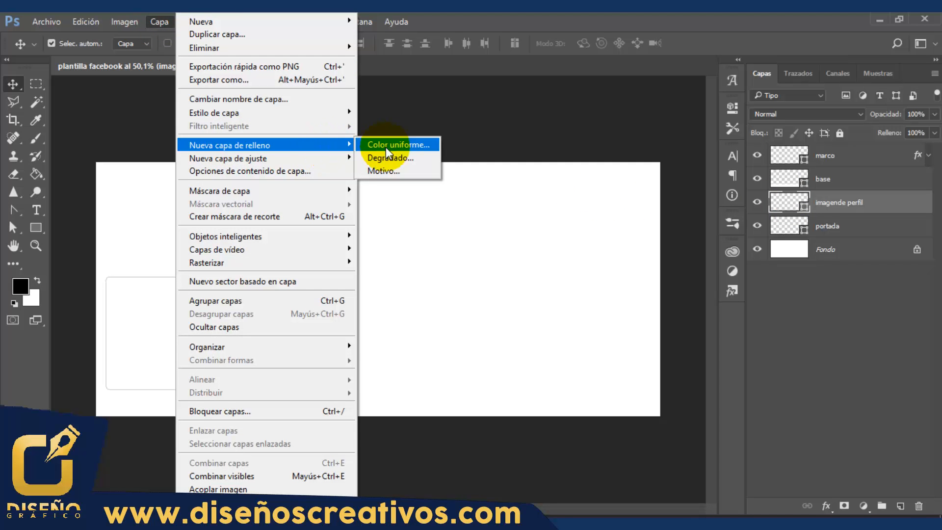
click(403, 147)
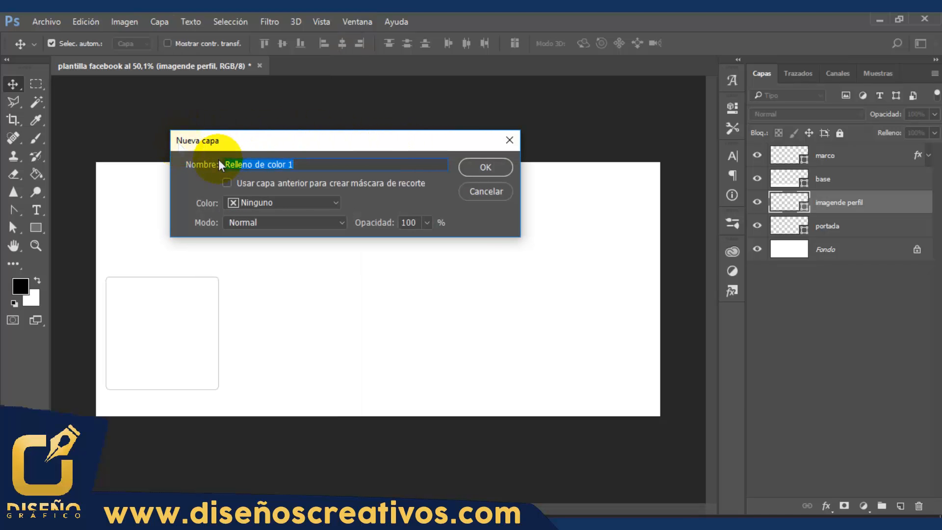
drag(301, 165, 263, 171)
key(BackSpace)
click(477, 167)
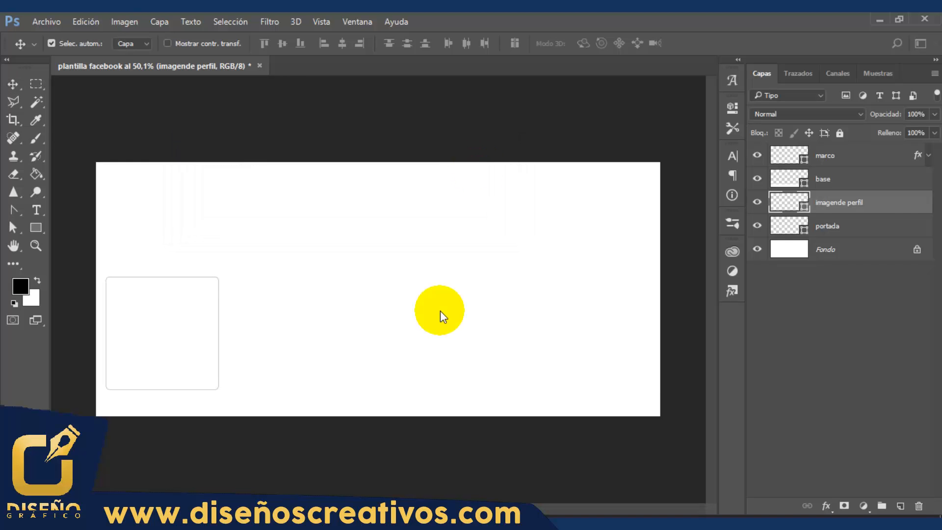
Step: Set the "Relleno" fill layer's color to blue #3c96cf
drag(690, 153, 506, 97)
drag(520, 231, 454, 158)
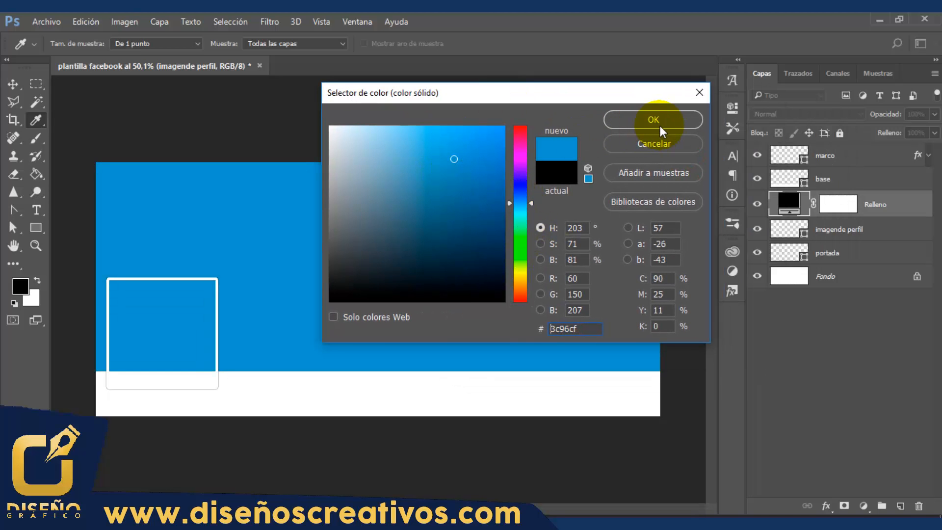
click(656, 120)
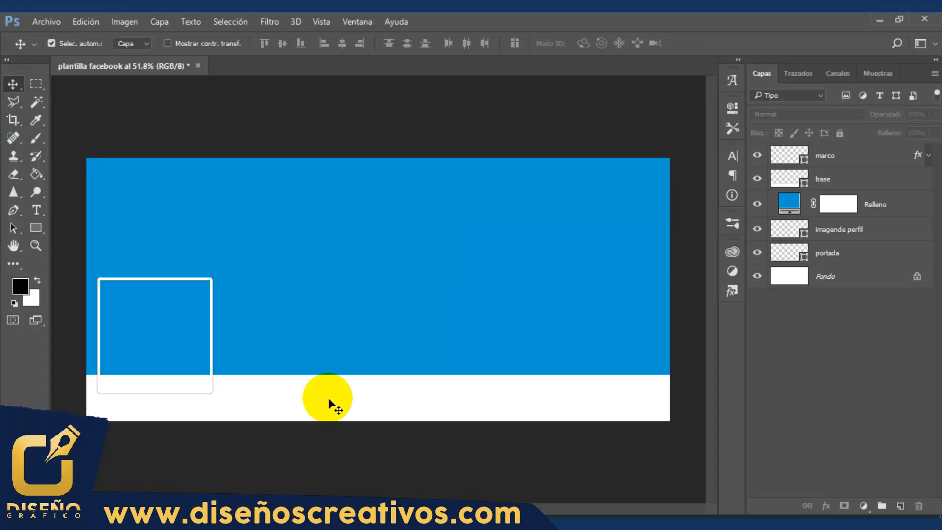
click(363, 387)
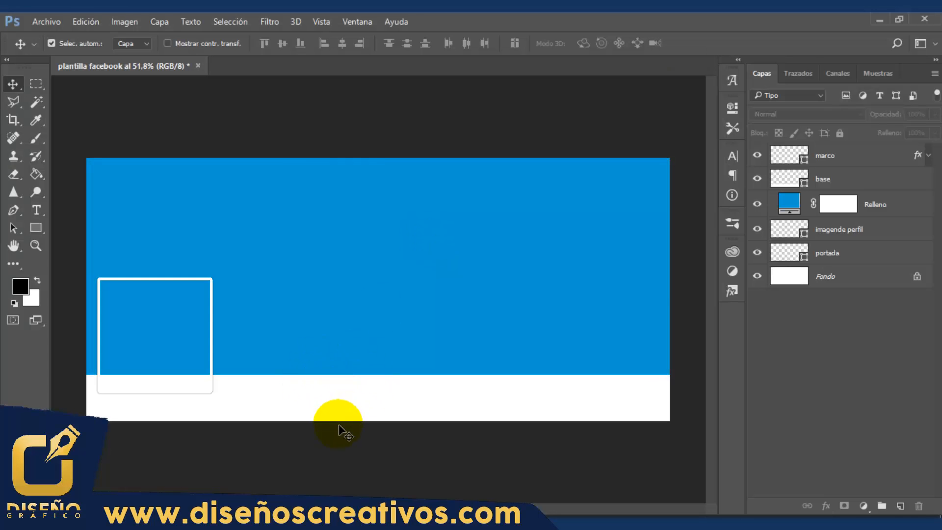
click(375, 410)
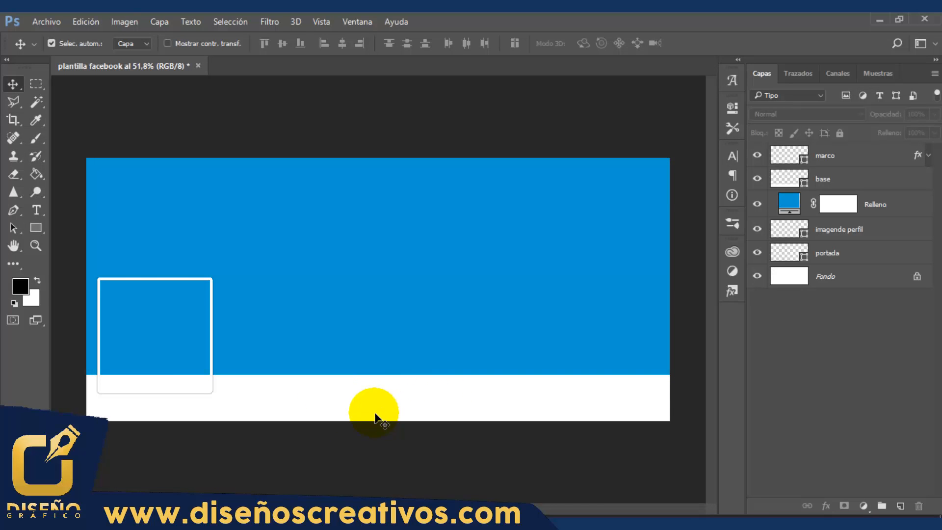
click(187, 385)
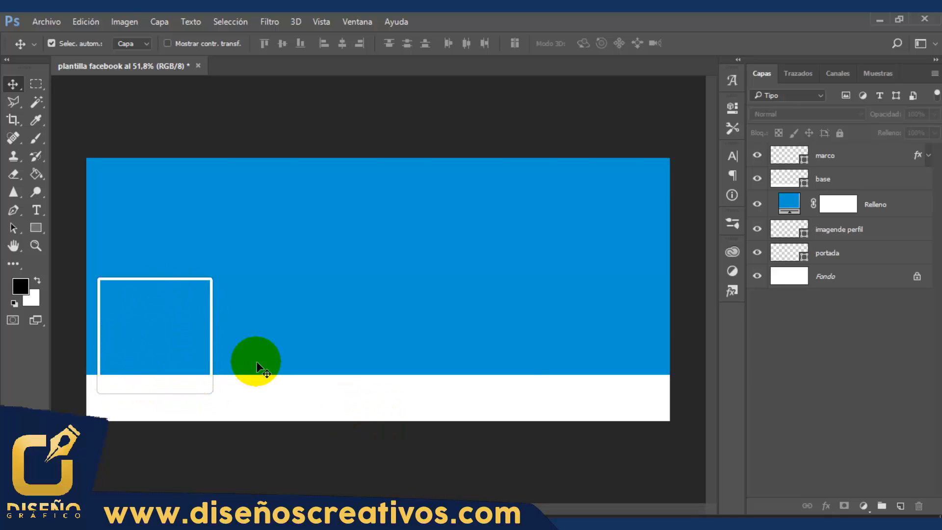
Step: Select the white rectangle's path on the "base" layer with the Path Selection tool
click(855, 183)
click(793, 181)
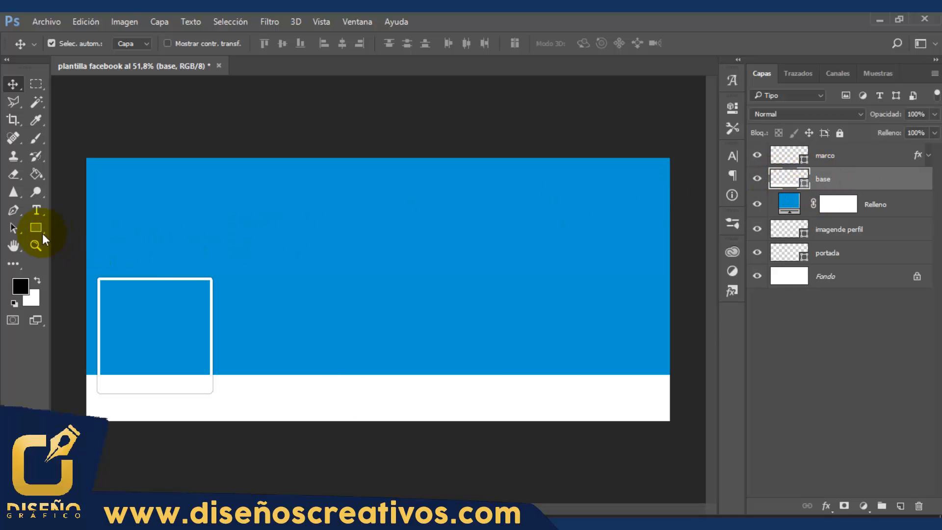
drag(19, 230, 94, 231)
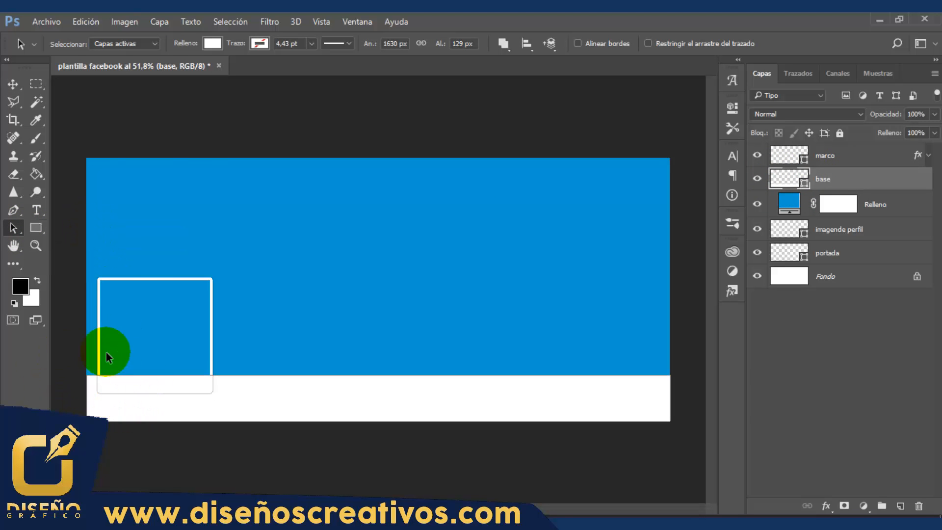
scroll(87, 391, up, 5)
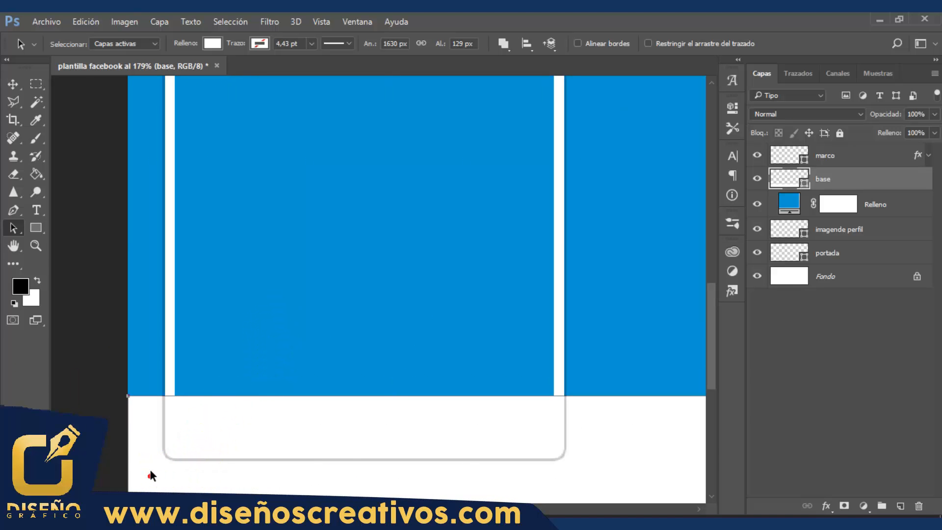
click(309, 483)
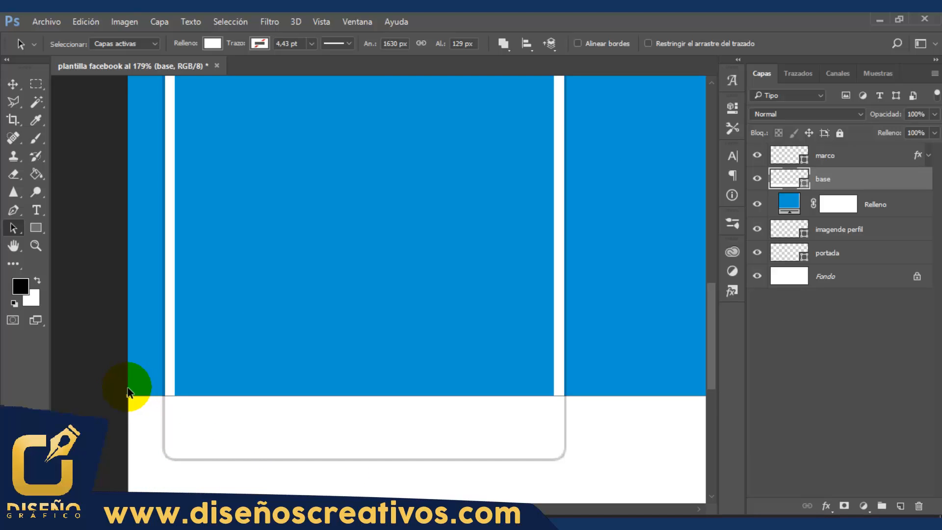
click(137, 397)
Step: Add four anchor points along the base's upper edge: one on each side of the profile frame and one just inside each side
click(13, 210)
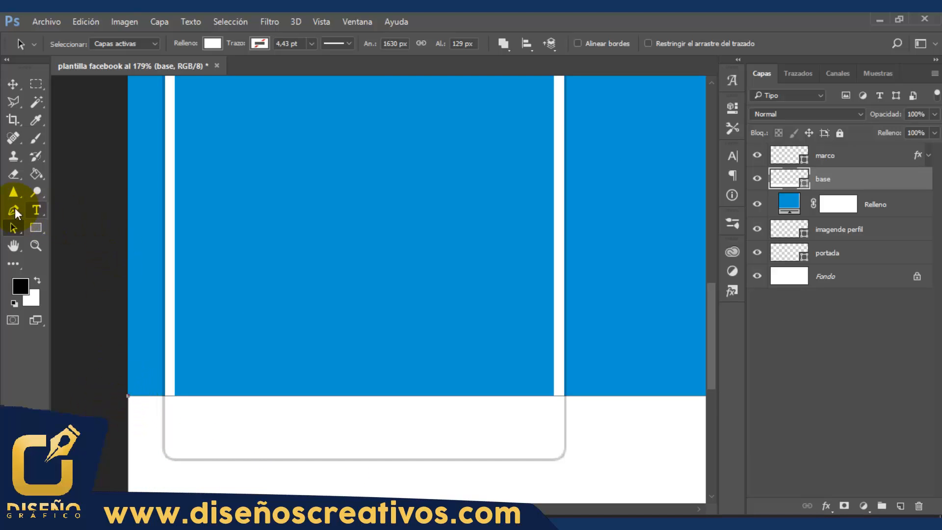
click(14, 211)
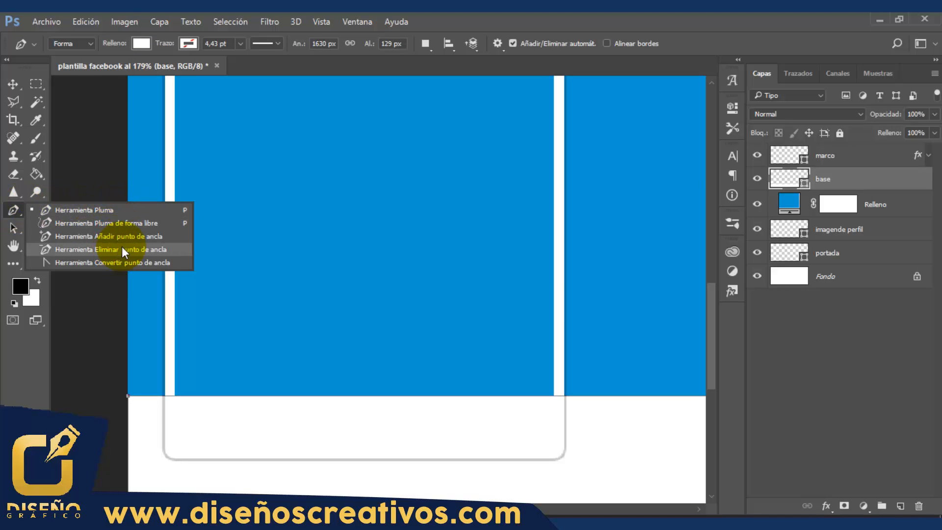
click(83, 238)
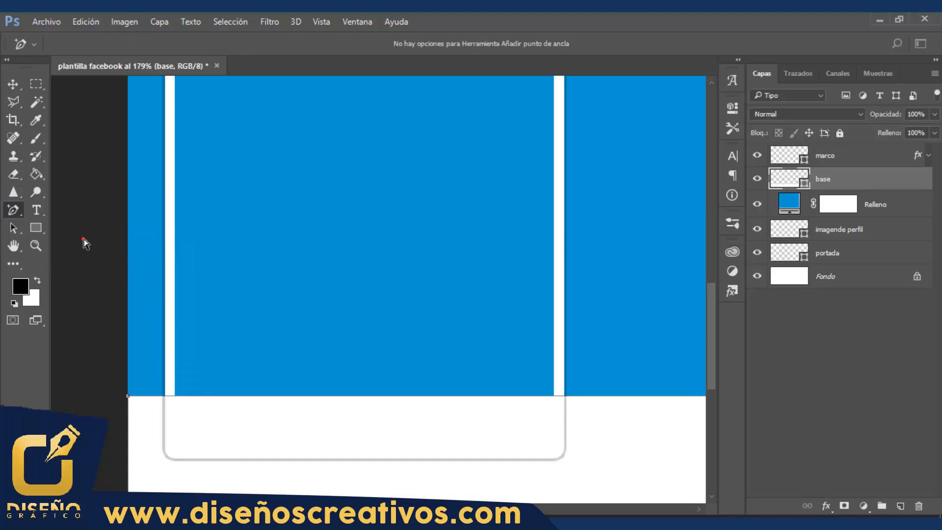
click(168, 396)
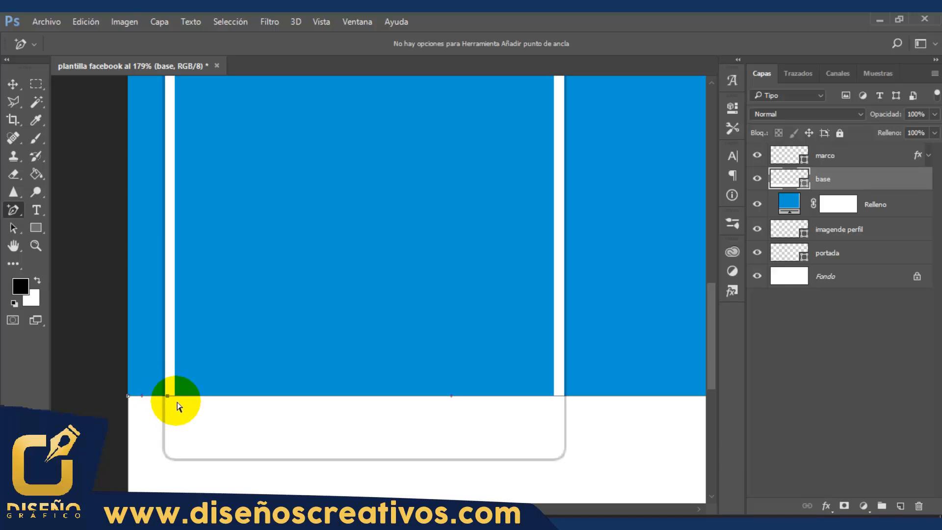
click(221, 396)
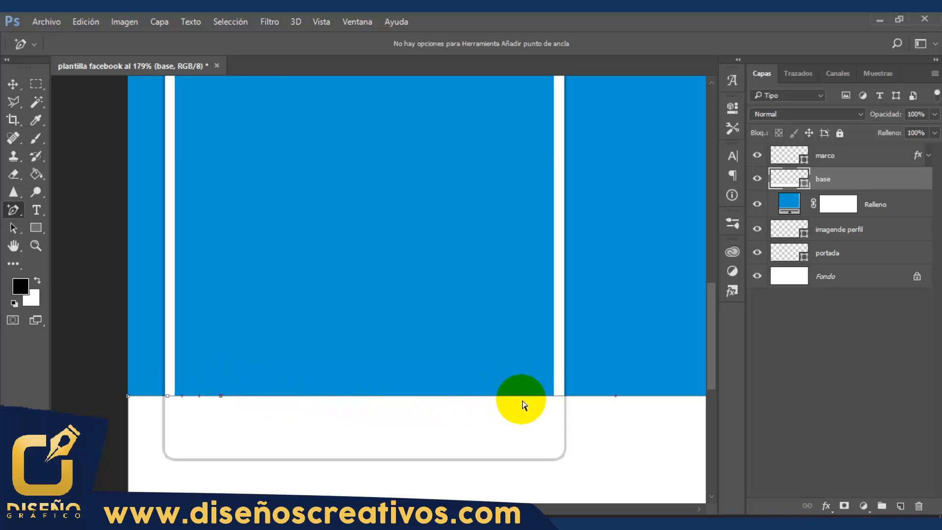
click(559, 395)
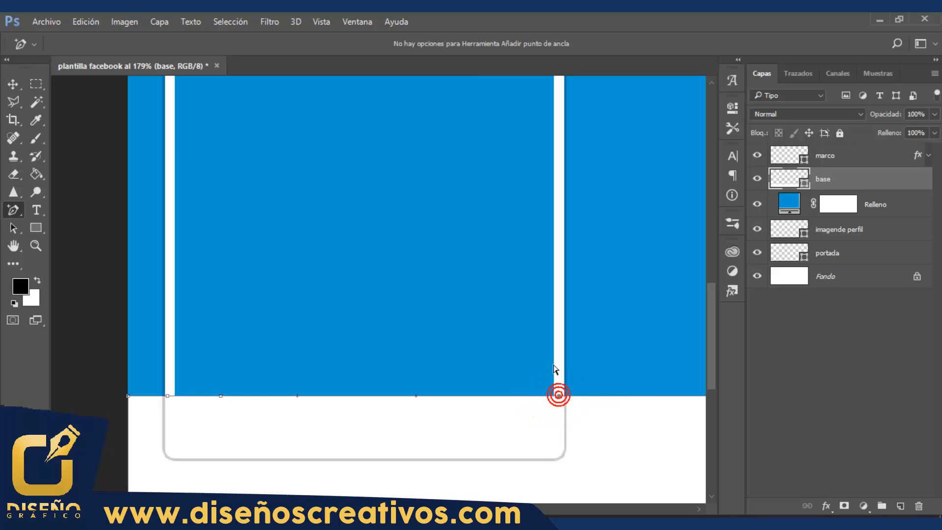
click(506, 396)
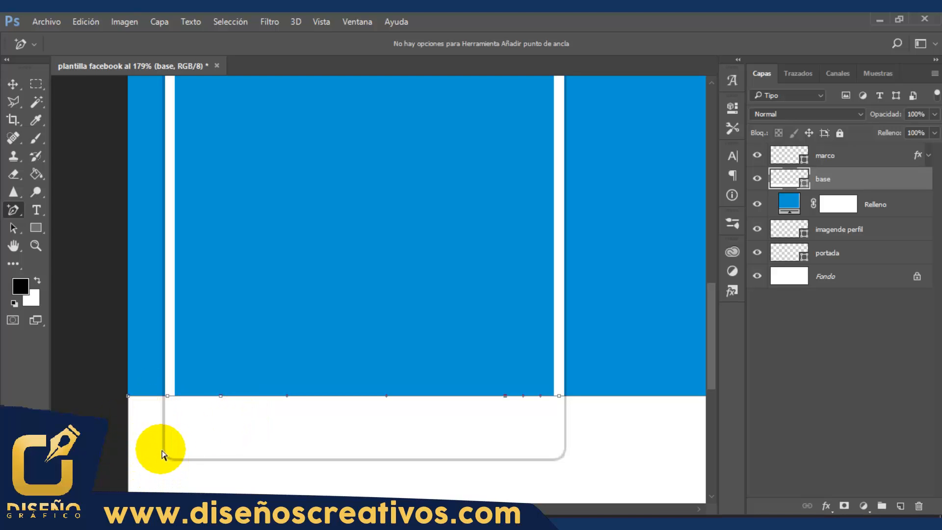
Step: Convert the four added anchor points on the base's upper edge to corner points
click(20, 213)
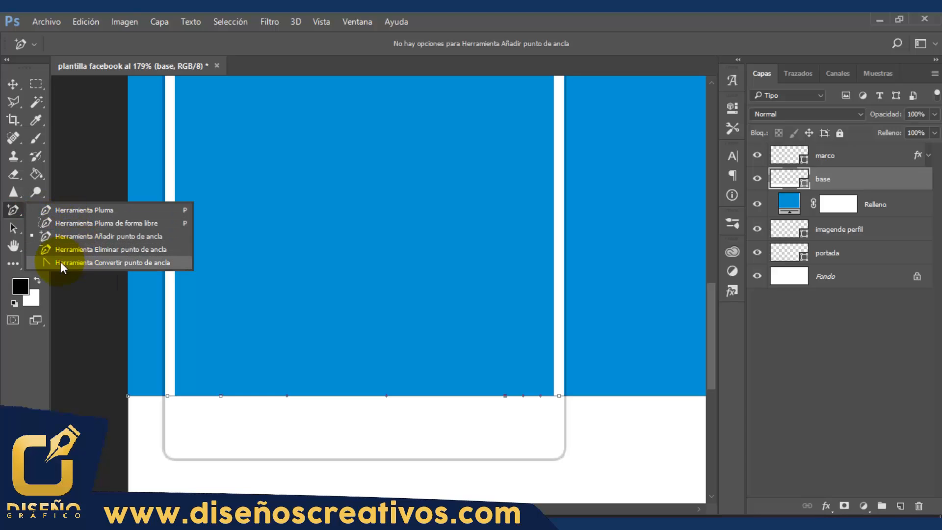
click(136, 263)
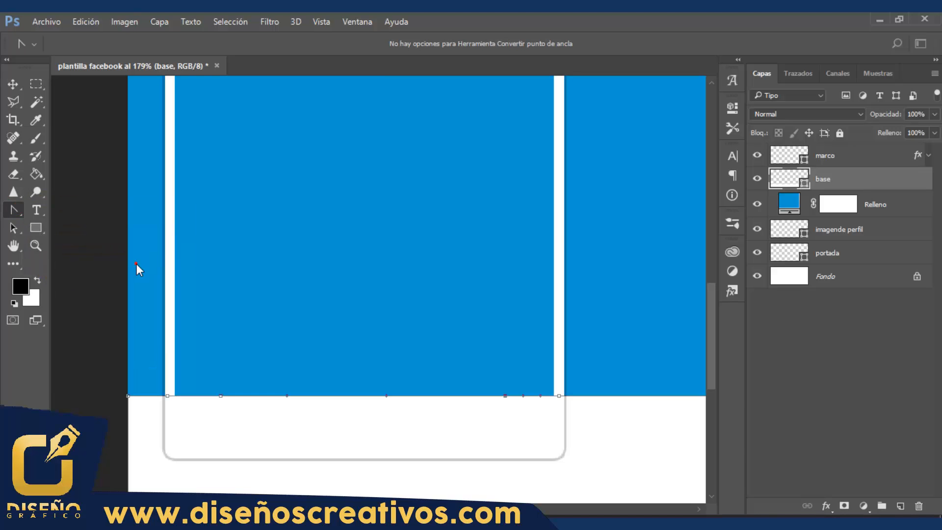
click(168, 396)
drag(204, 396, 222, 400)
click(506, 397)
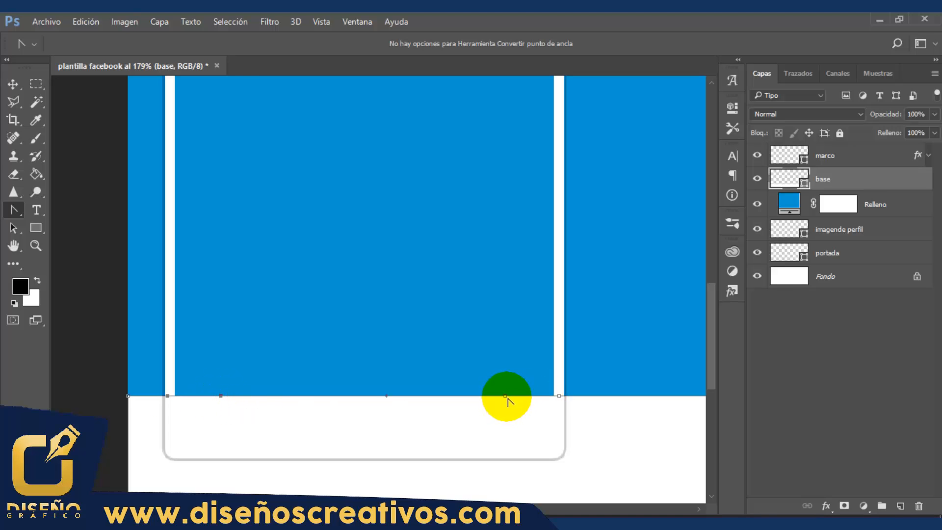
click(558, 394)
drag(286, 337, 148, 360)
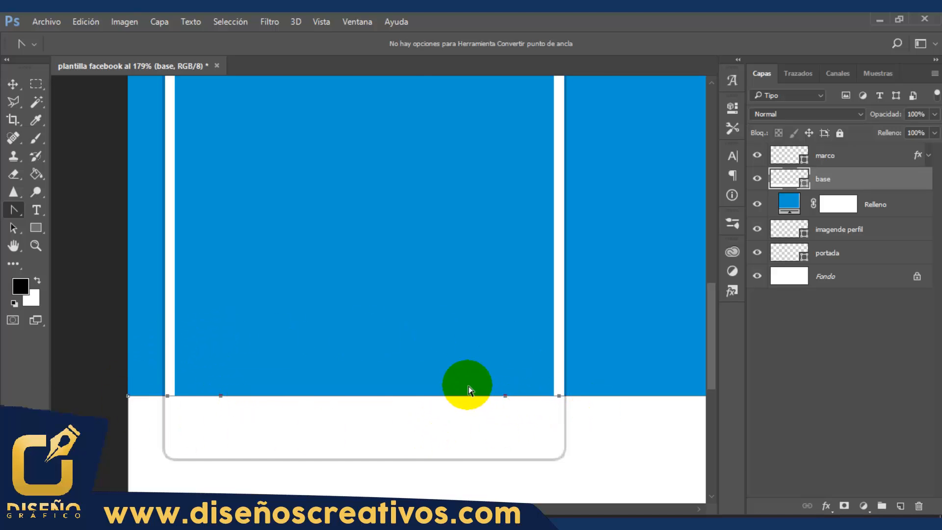
Step: Move the base's left inner anchor point down to the profile frame's lower-left corner with the Direct Selection tool
click(14, 229)
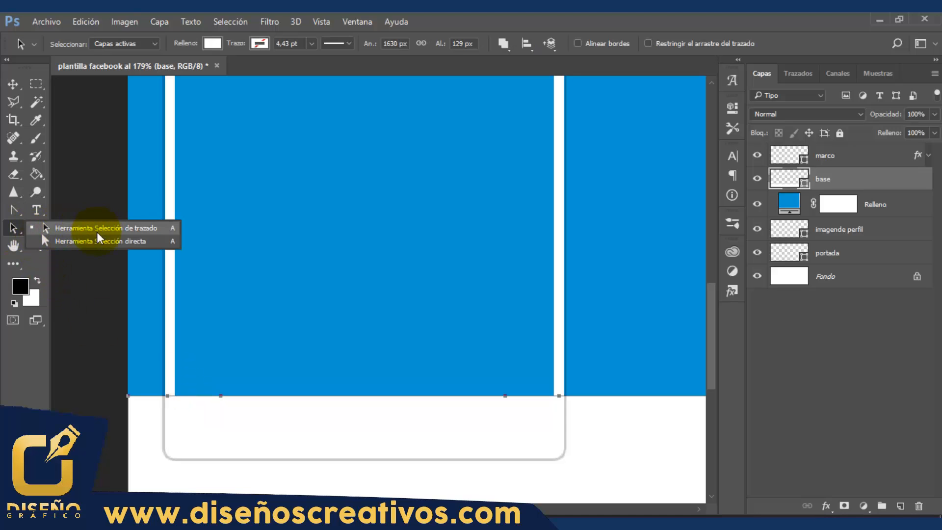
click(92, 243)
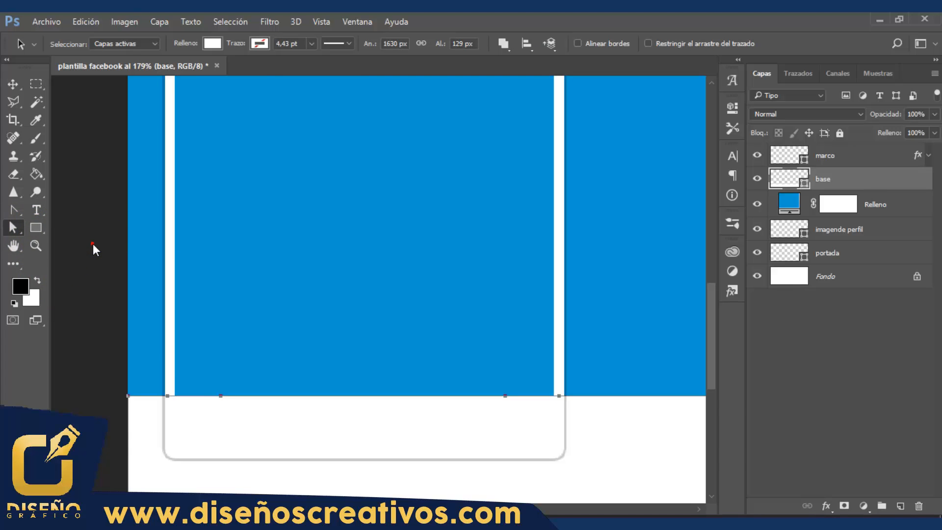
click(224, 396)
click(205, 406)
click(218, 397)
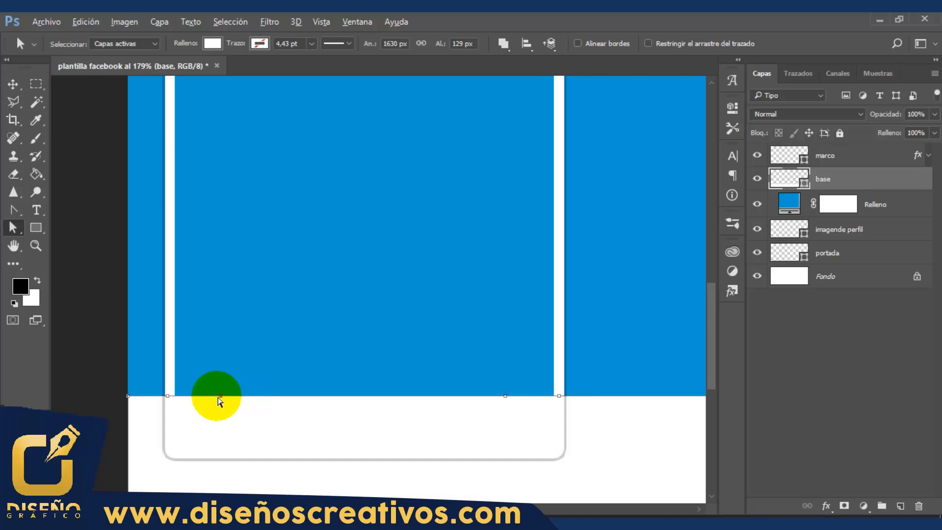
scroll(220, 401, up, 3)
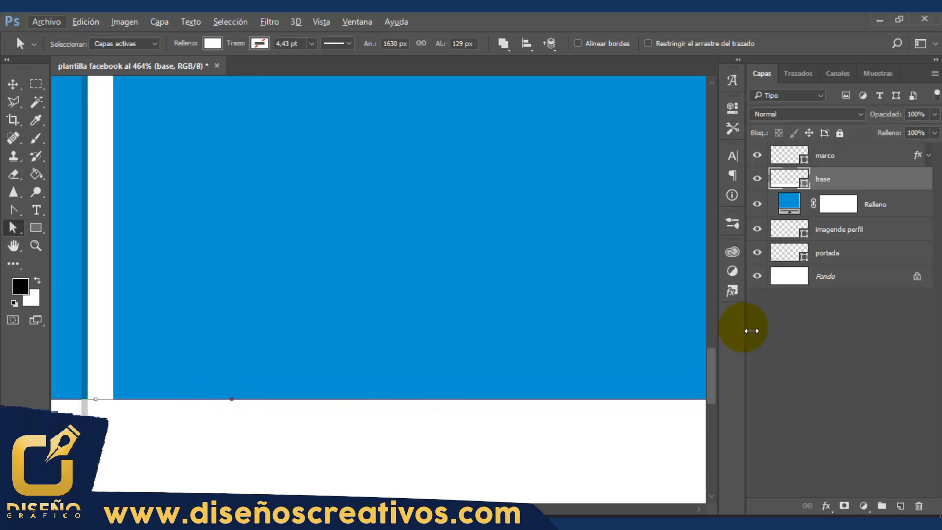
drag(714, 359, 719, 382)
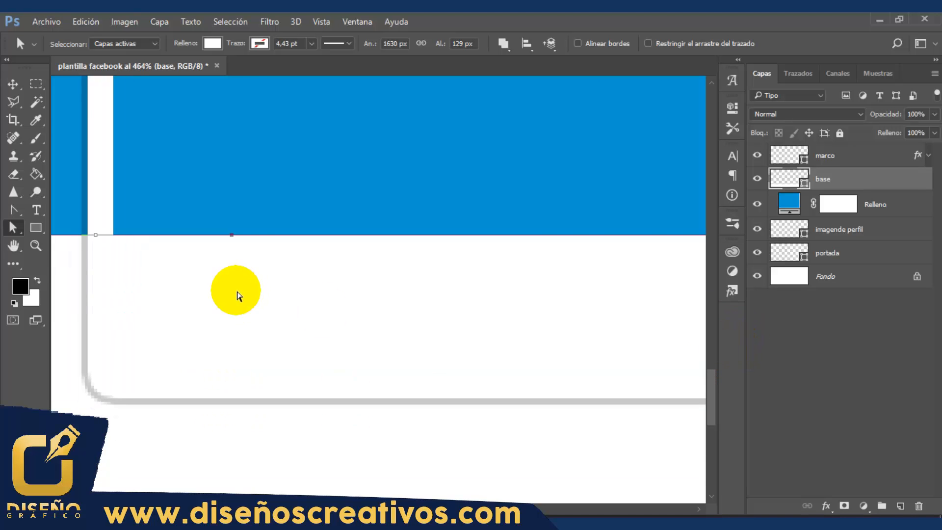
click(216, 232)
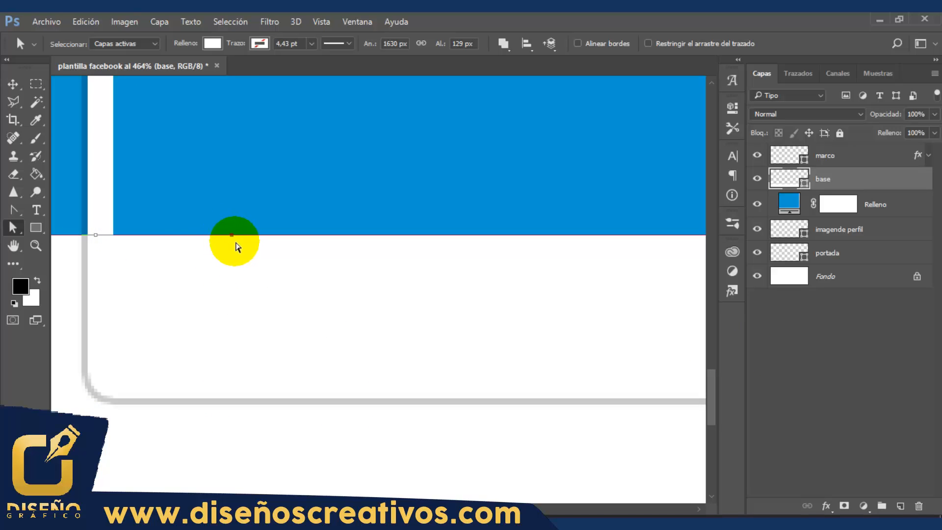
click(107, 240)
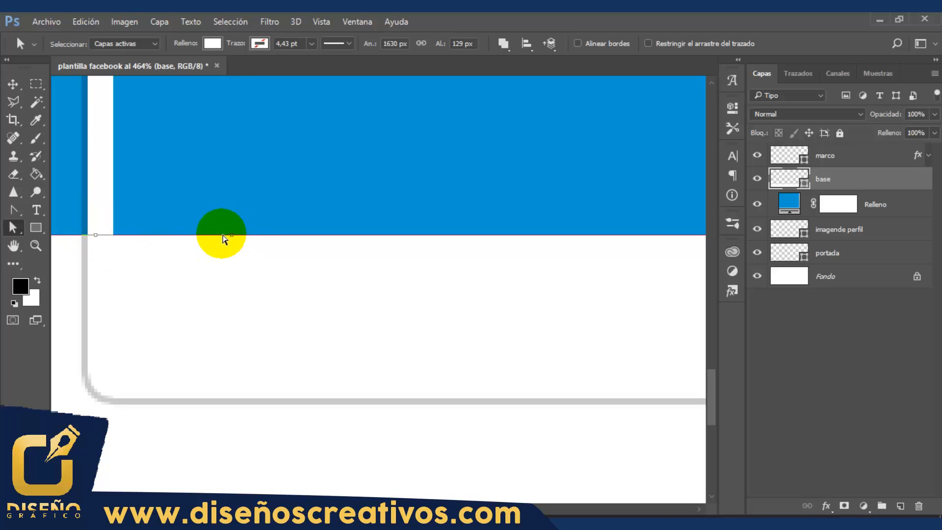
click(232, 236)
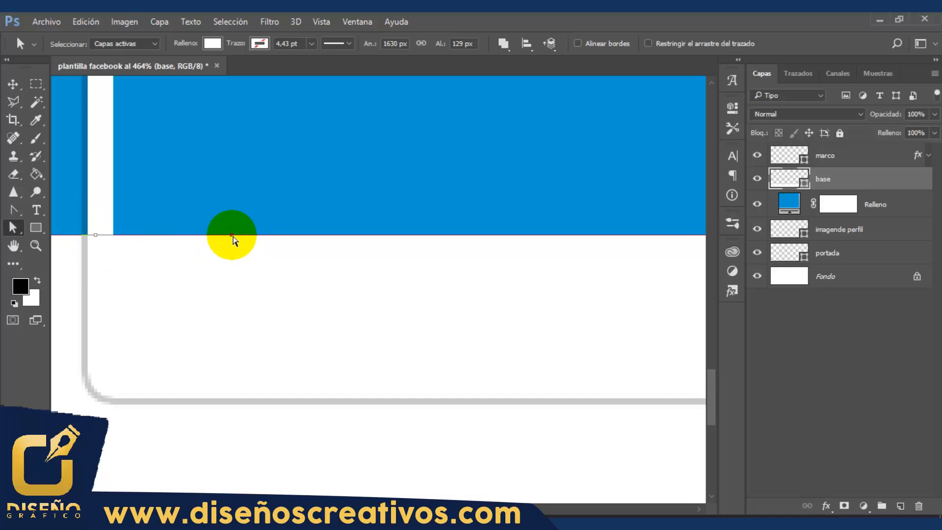
drag(232, 237, 102, 386)
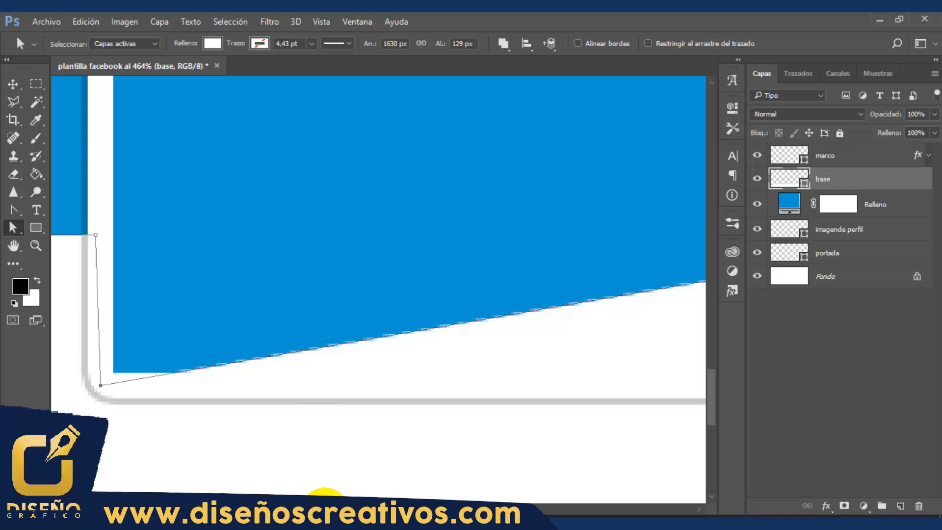
Step: Move the base's right inner anchor point down to the profile frame's lower-right corner and deselect the path
scroll(334, 510, right, 10)
click(214, 236)
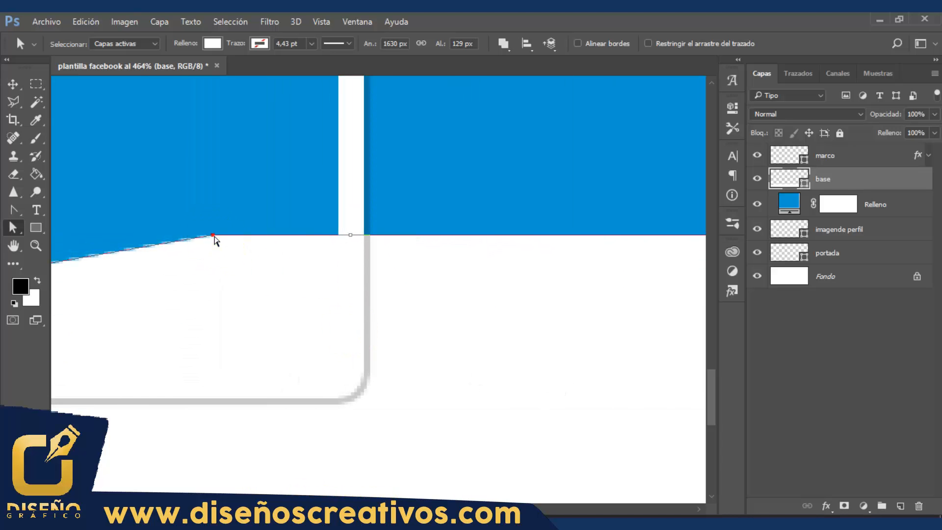
drag(215, 237, 350, 388)
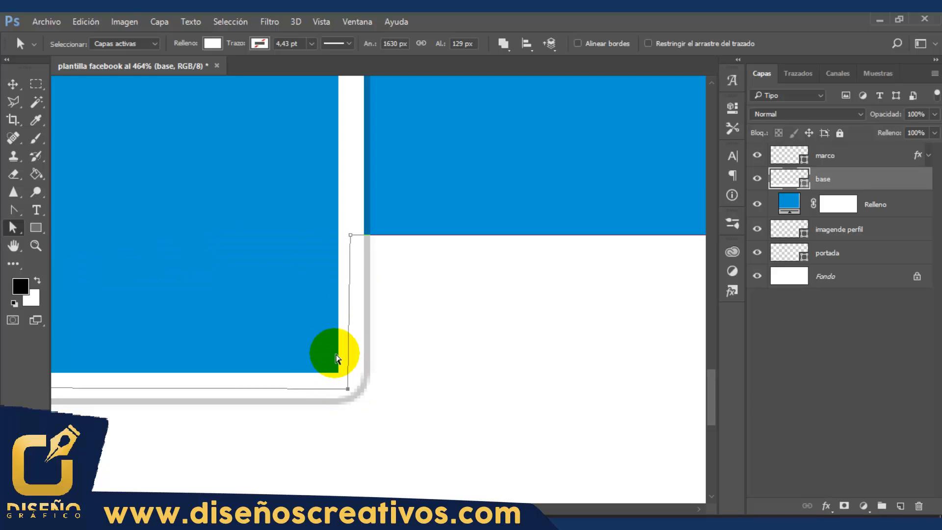
double_click(13, 247)
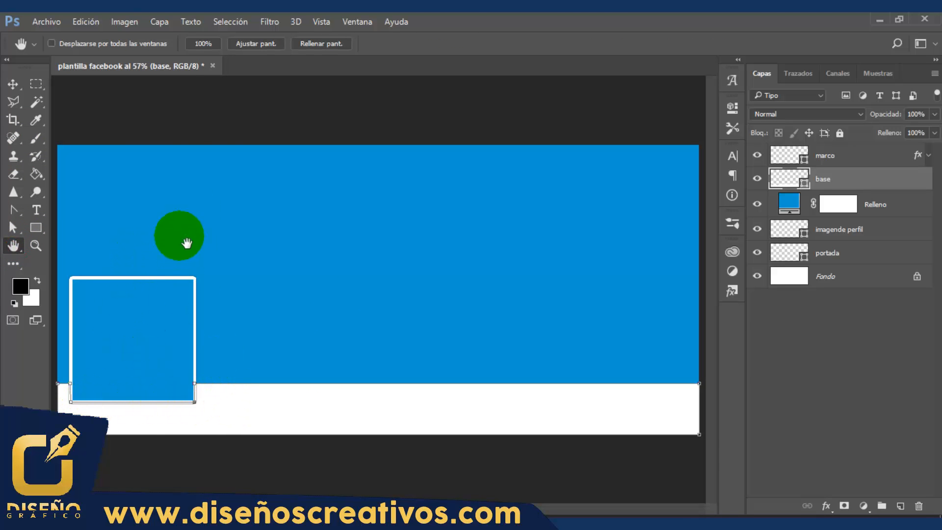
click(13, 85)
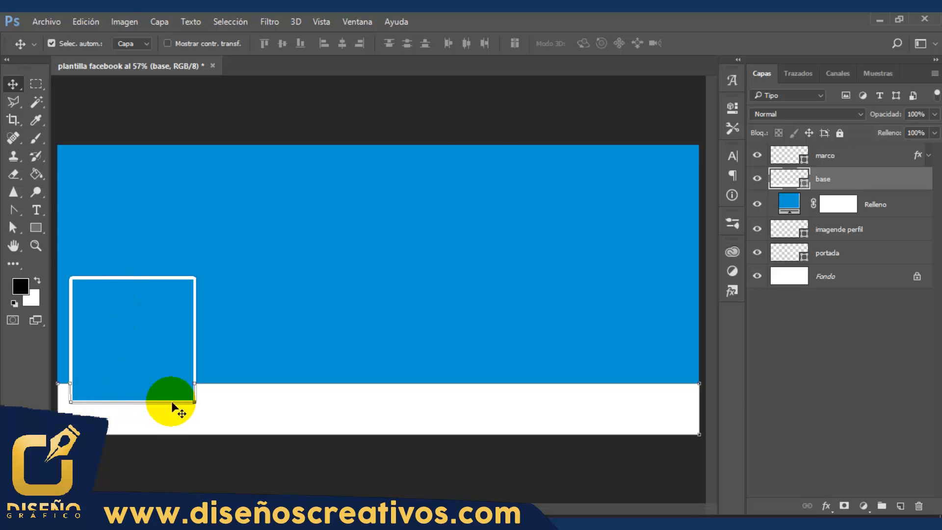
click(425, 126)
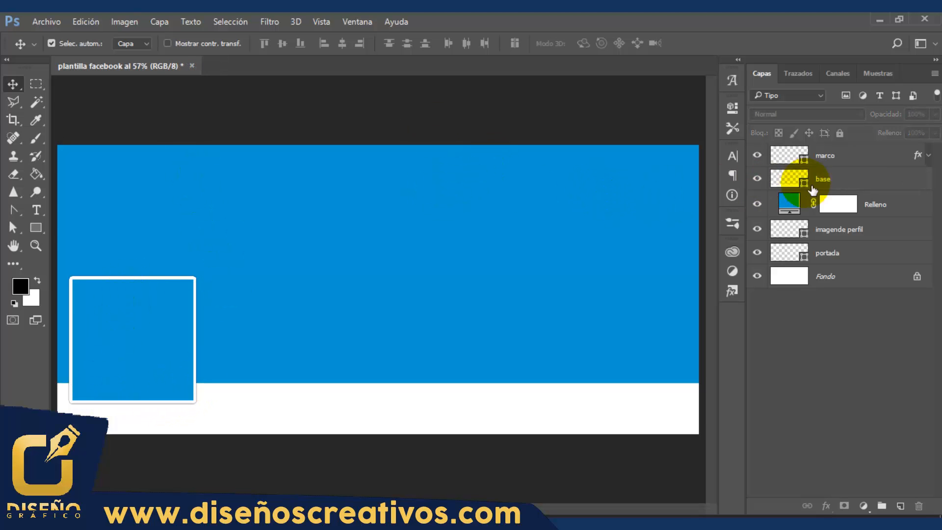
Step: Add a drop shadow to the "base" layer with 35% opacity
click(860, 183)
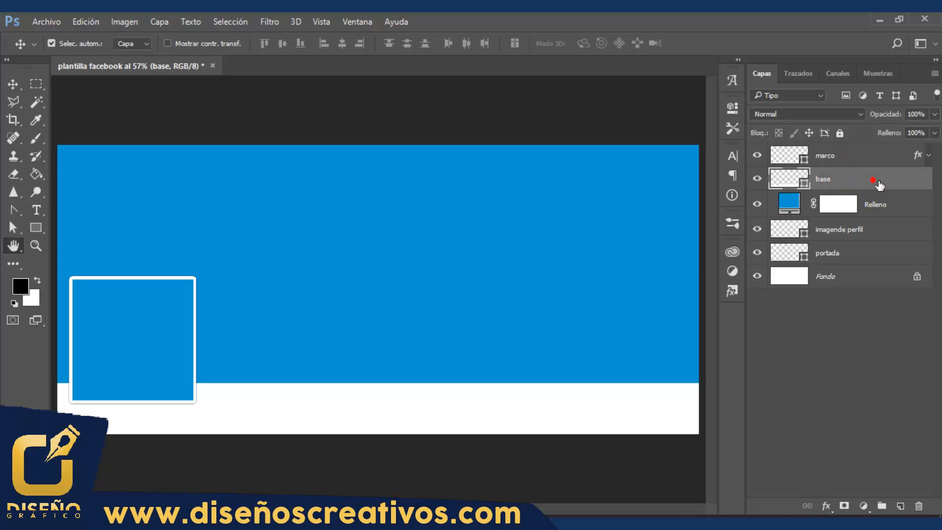
double_click(879, 186)
drag(493, 92, 496, 99)
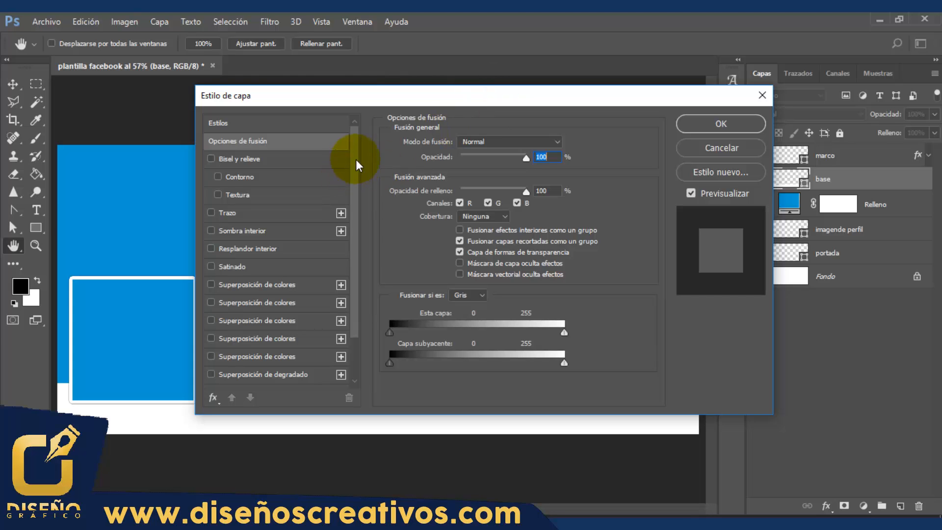
drag(356, 160, 343, 313)
click(286, 376)
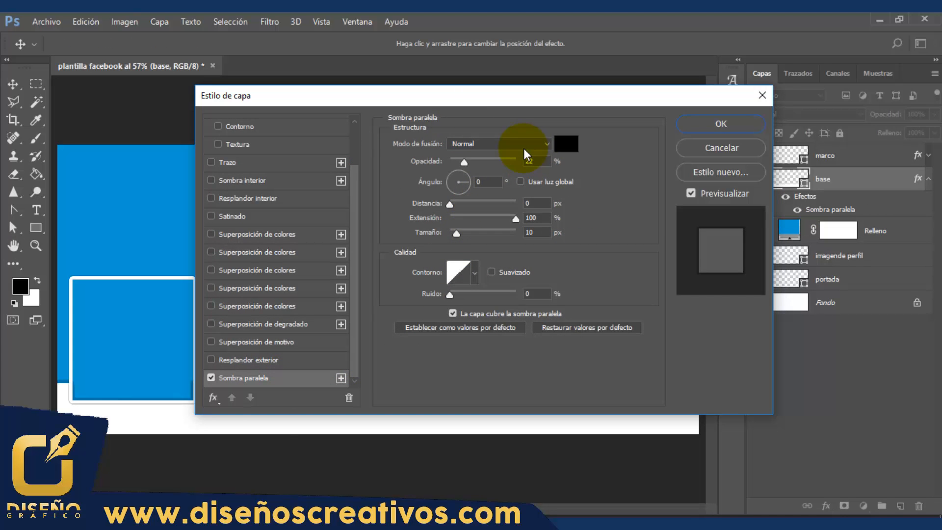
click(537, 160)
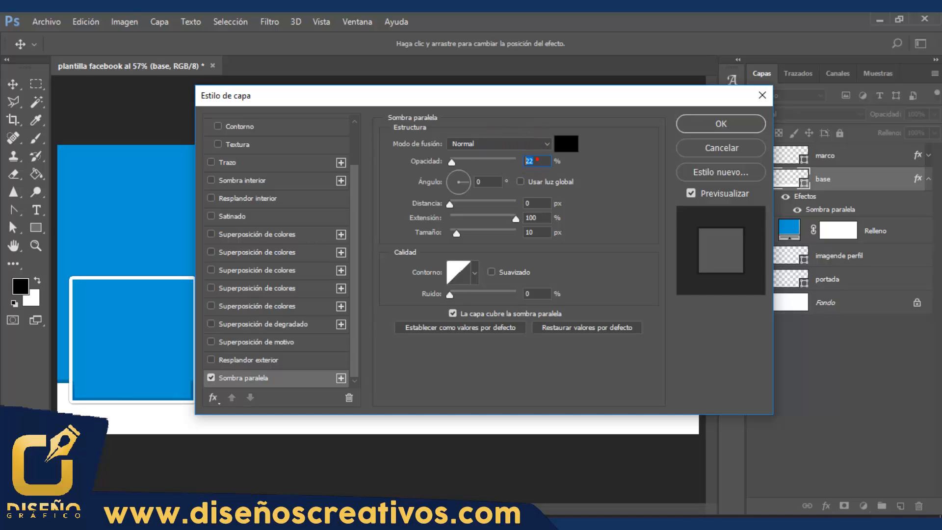
text(35)
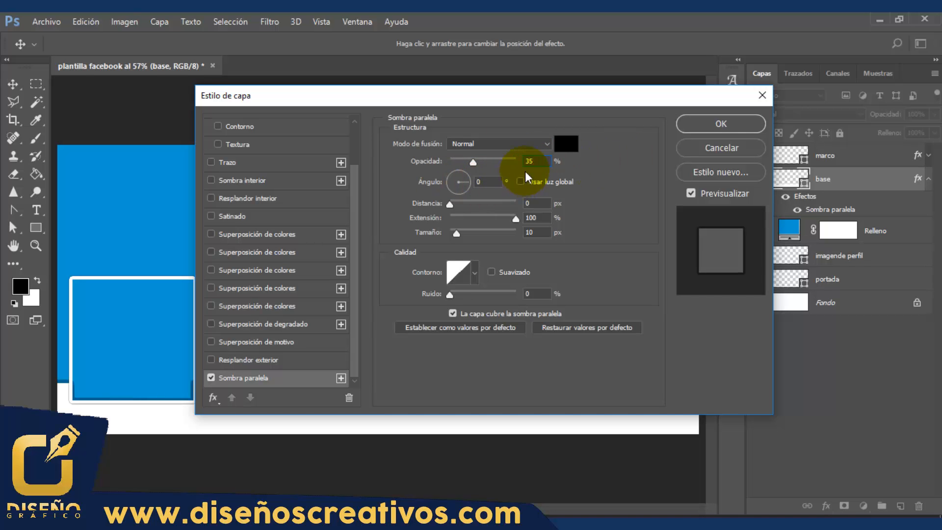
Step: Set the base's drop shadow to a 90° angle, 40% spread and 200 px size, and apply the layer style
click(483, 182)
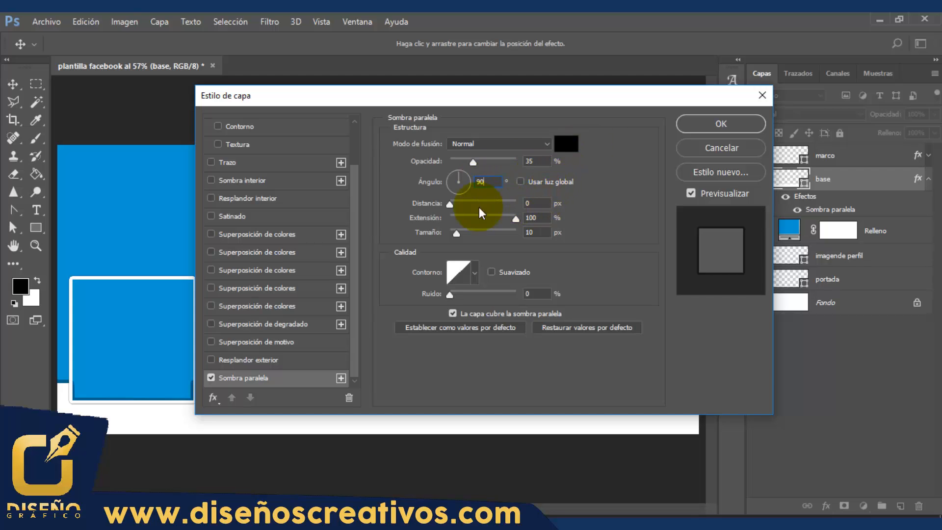
click(546, 218)
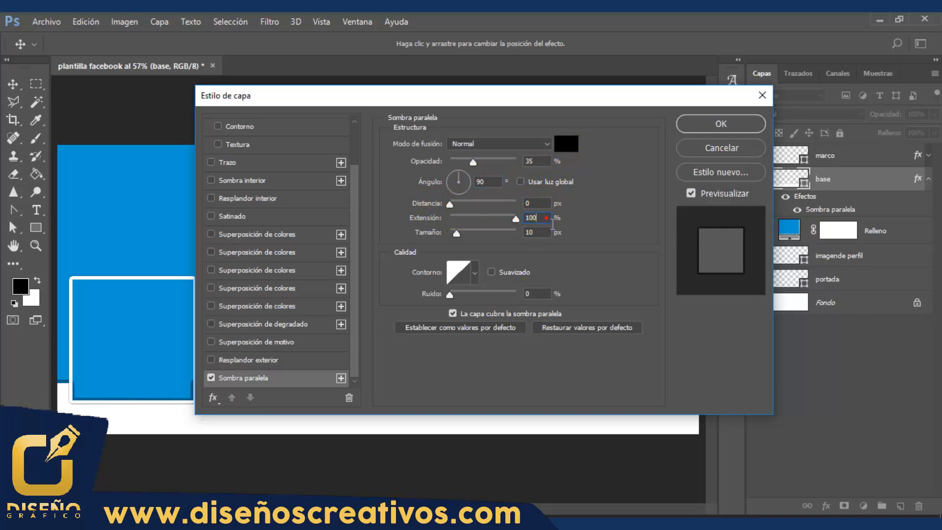
text(40)
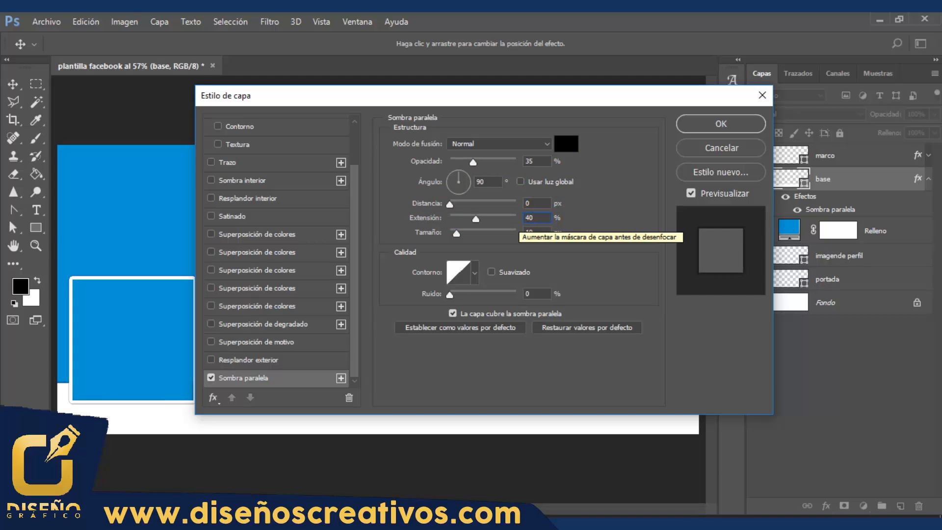
click(550, 233)
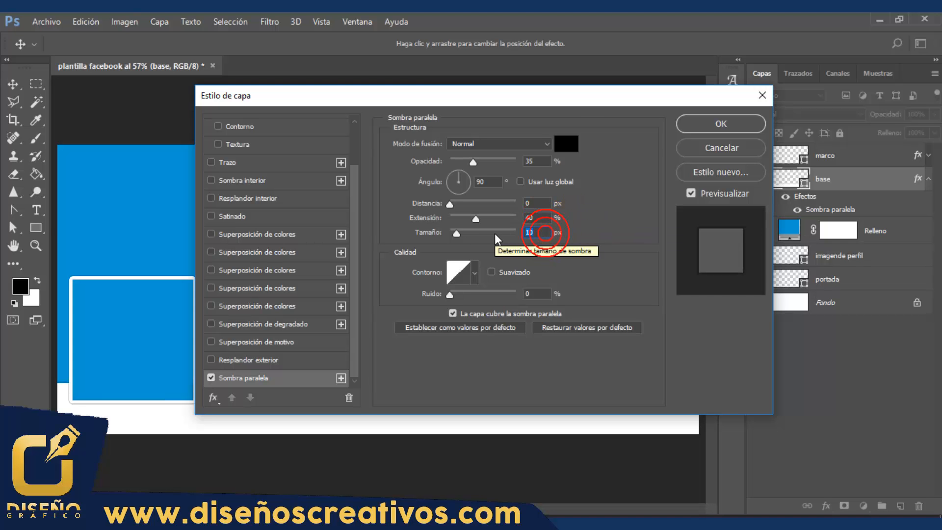
text(200)
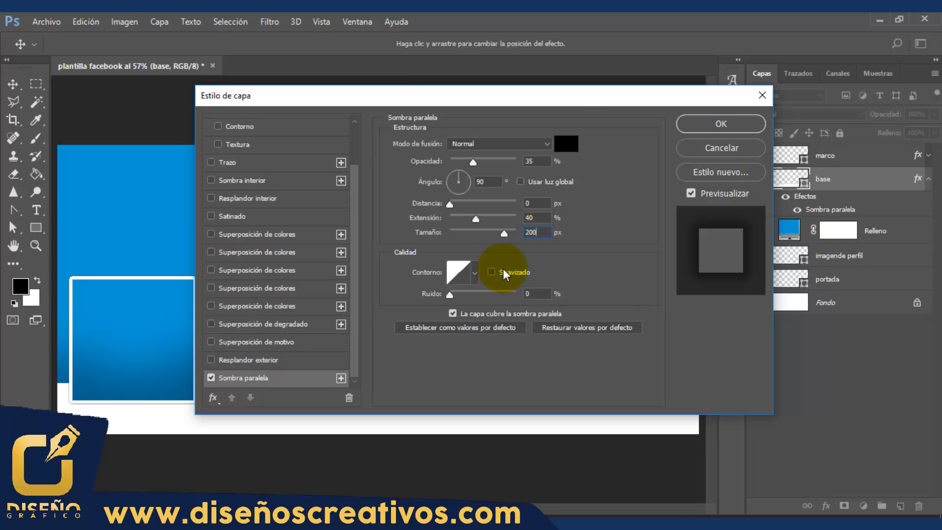
click(732, 122)
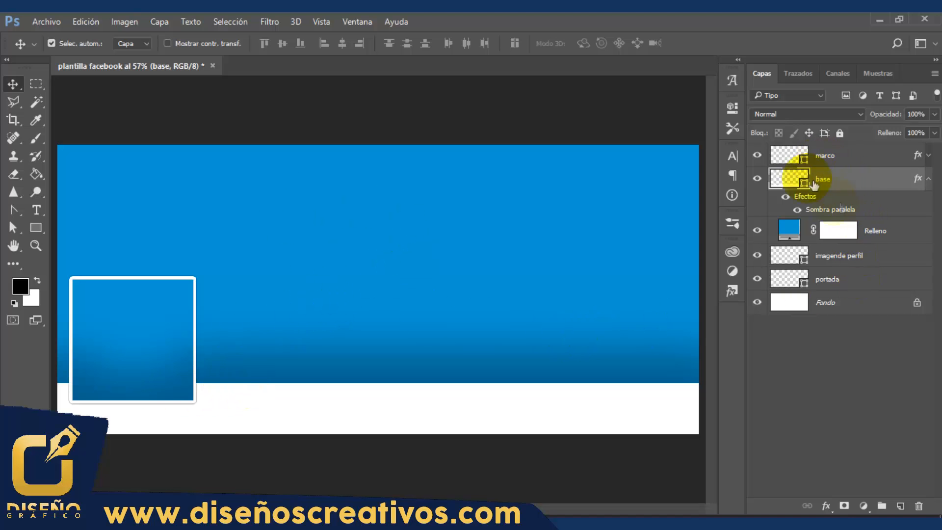
Step: Convert the base's drop shadow effect into a separate layer
right_click(834, 210)
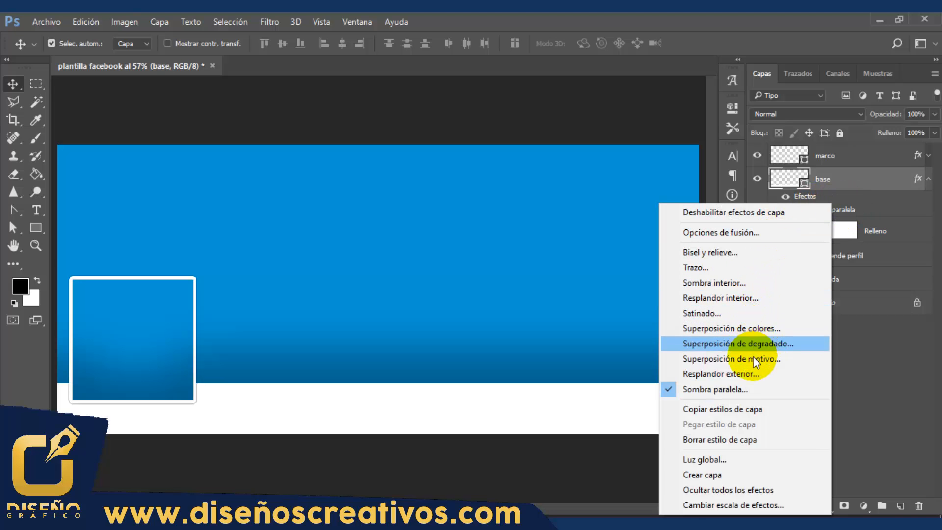
click(717, 475)
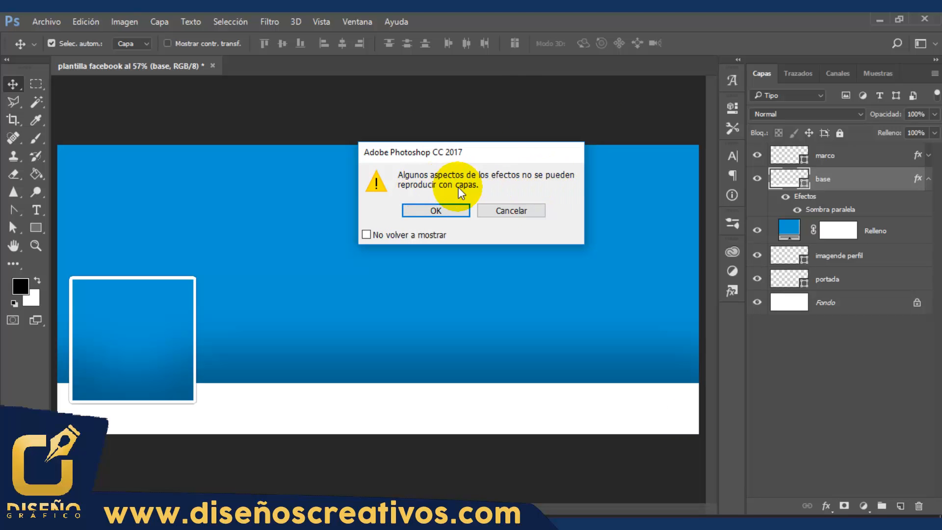
click(444, 213)
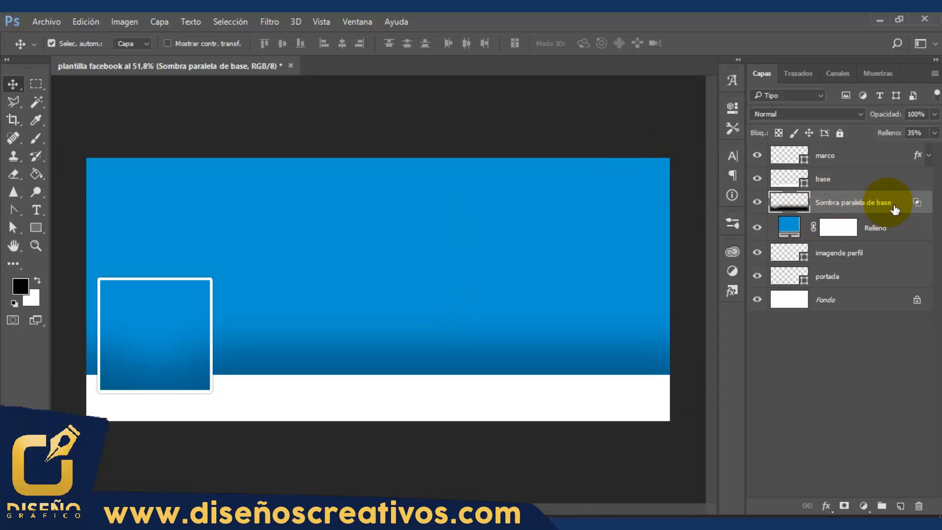
Step: Select the area inside the profile frame and cut it out of the separate shadow layer
click(840, 201)
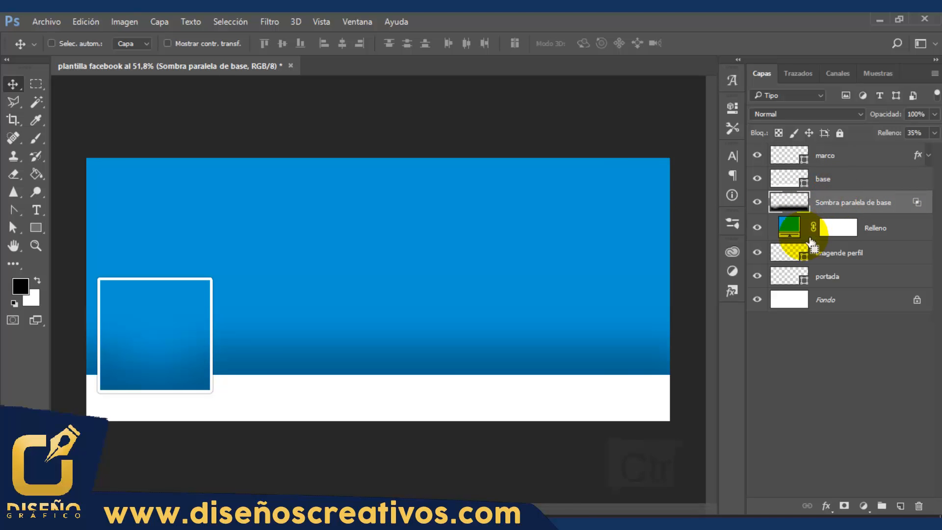
key(ctrl)
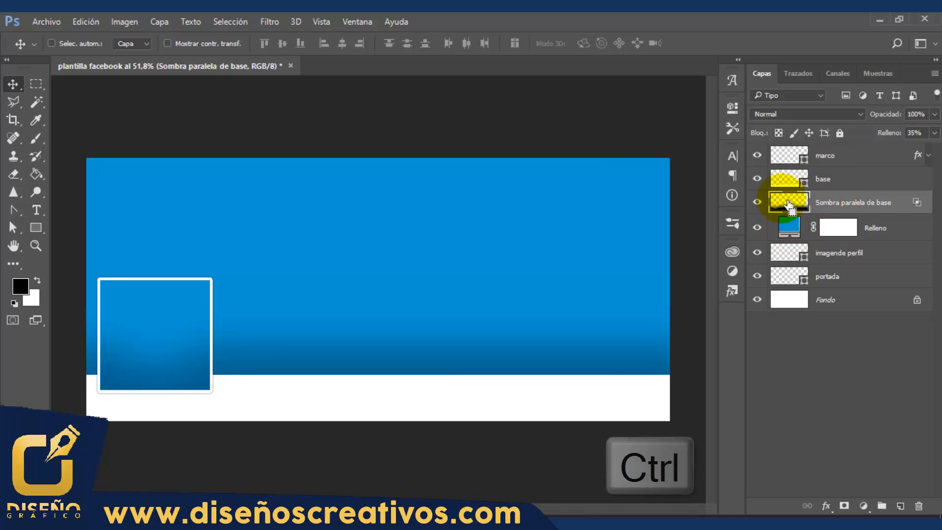
ctrl+click(797, 160)
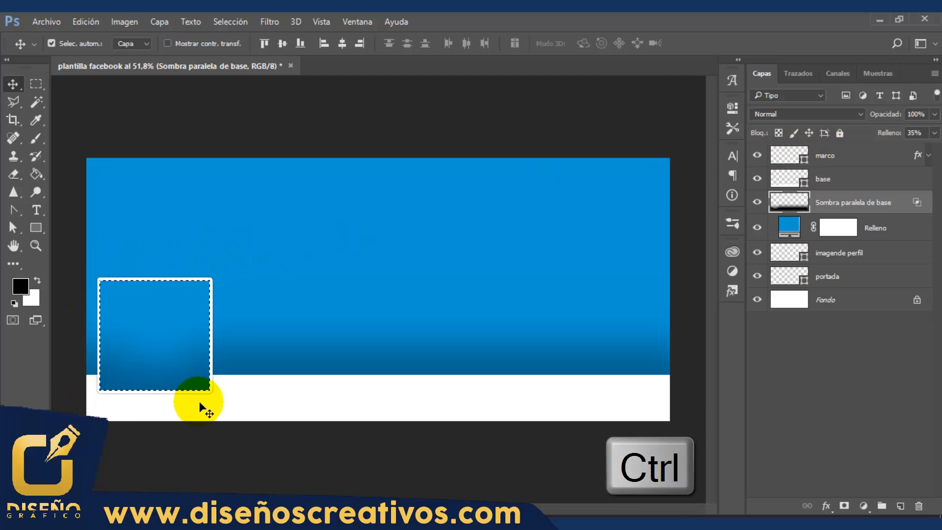
key(ctrl+x)
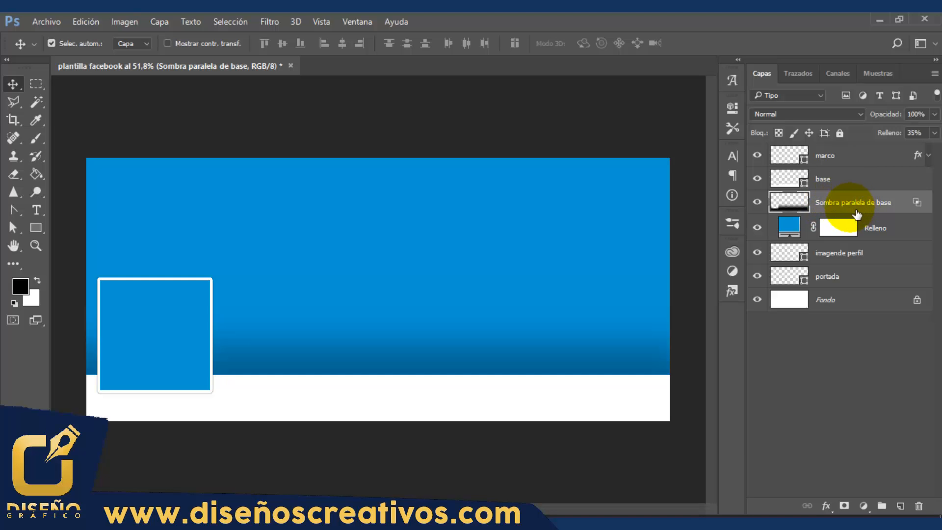
Step: Merge the "marco", "base" and shadow layers into one layer and leave no layer selected
ctrl+click(840, 182)
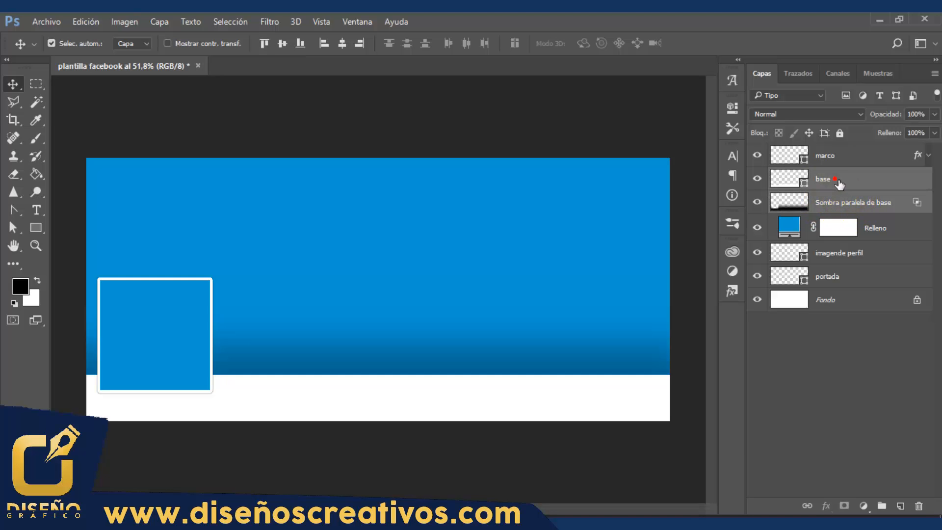
ctrl+click(861, 162)
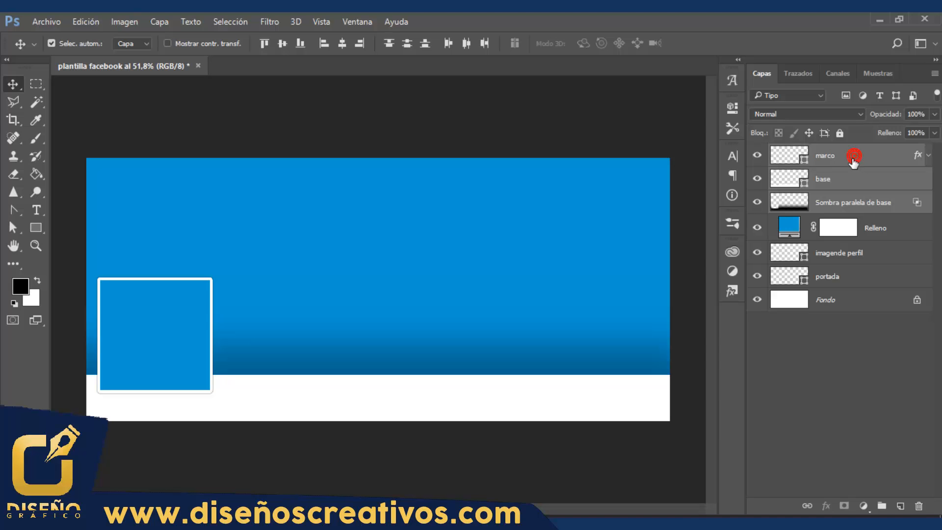
right_click(846, 158)
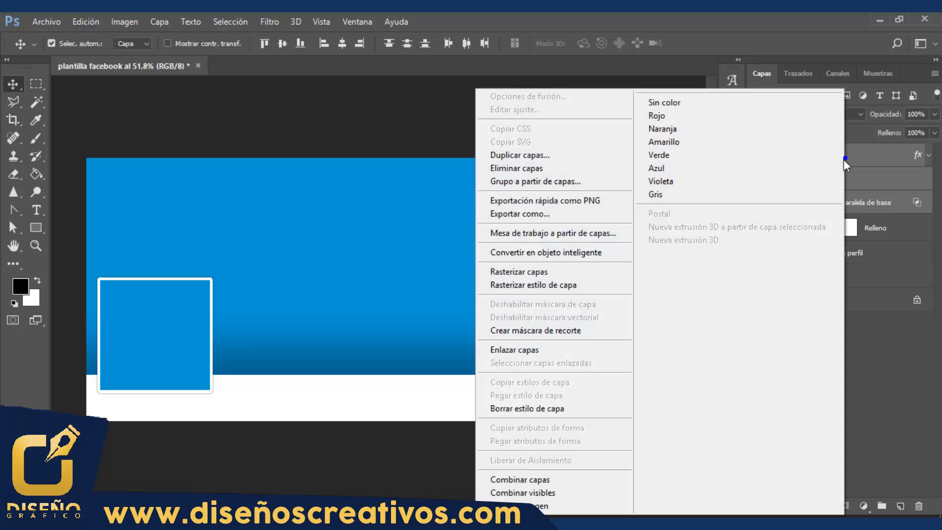
click(553, 479)
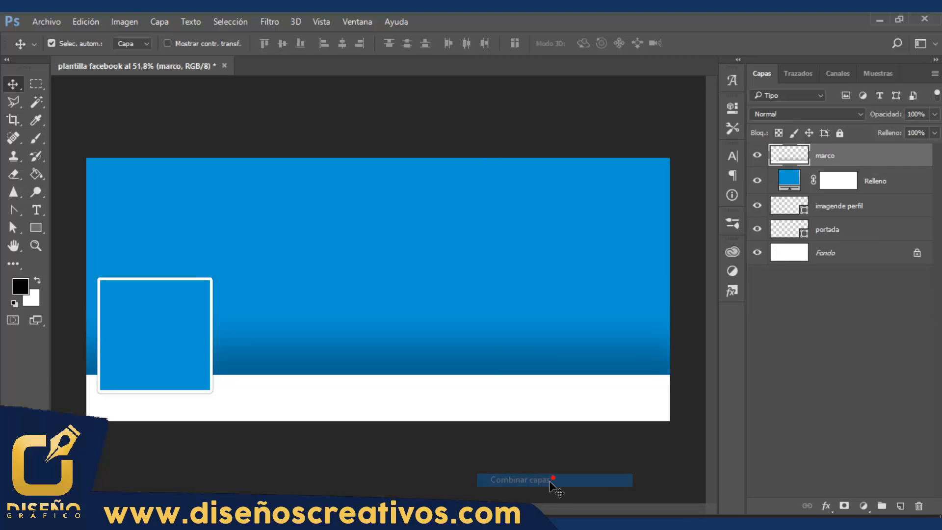
ctrl+click(821, 165)
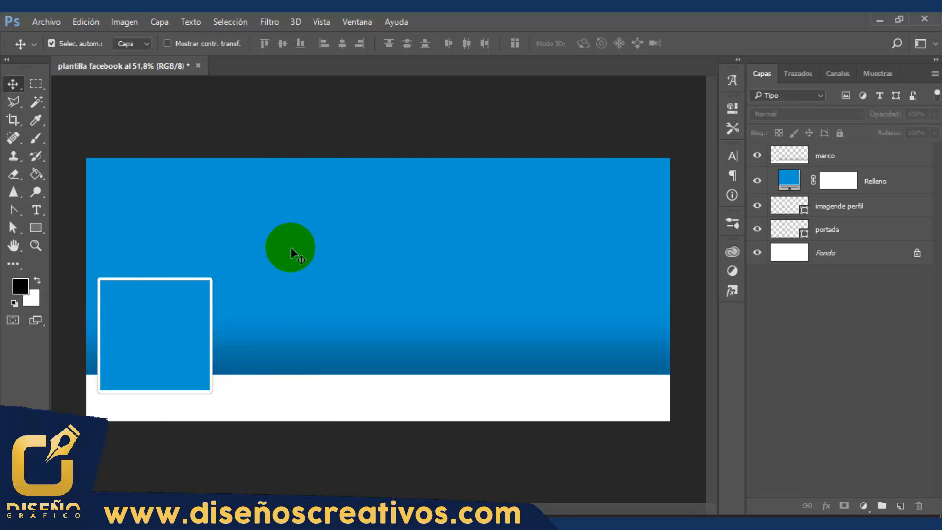
Step: Open the Save As dialog for the template document
click(63, 25)
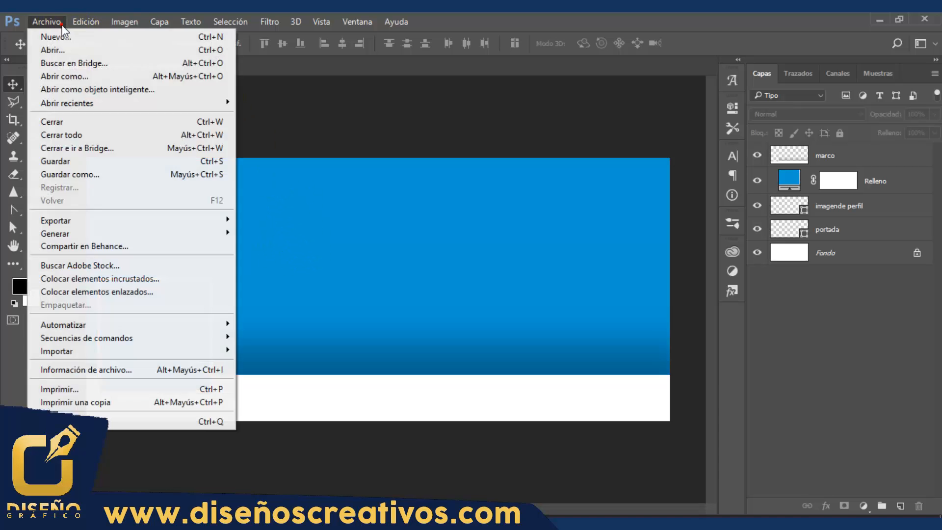
click(70, 177)
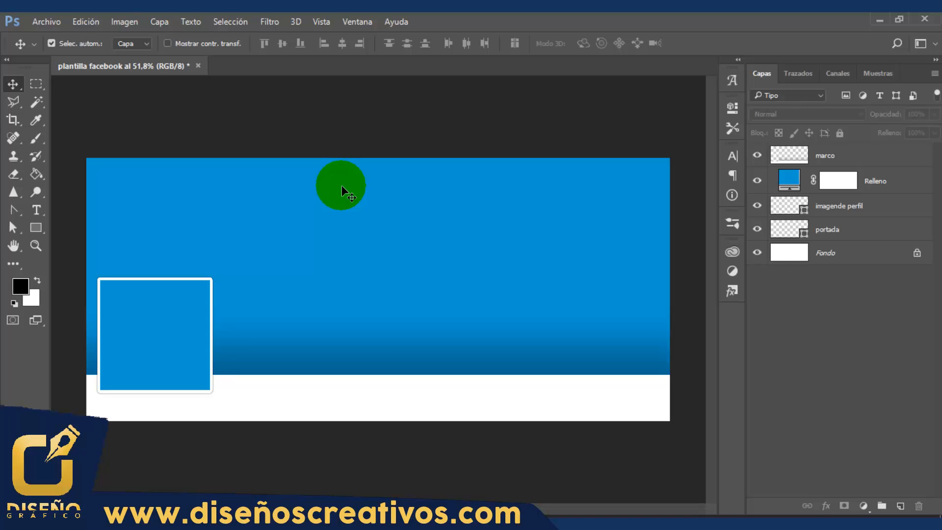
Step: Place the "foto de perfil" image as an embedded element and scale it to 96% so it spans the canvas width
click(49, 23)
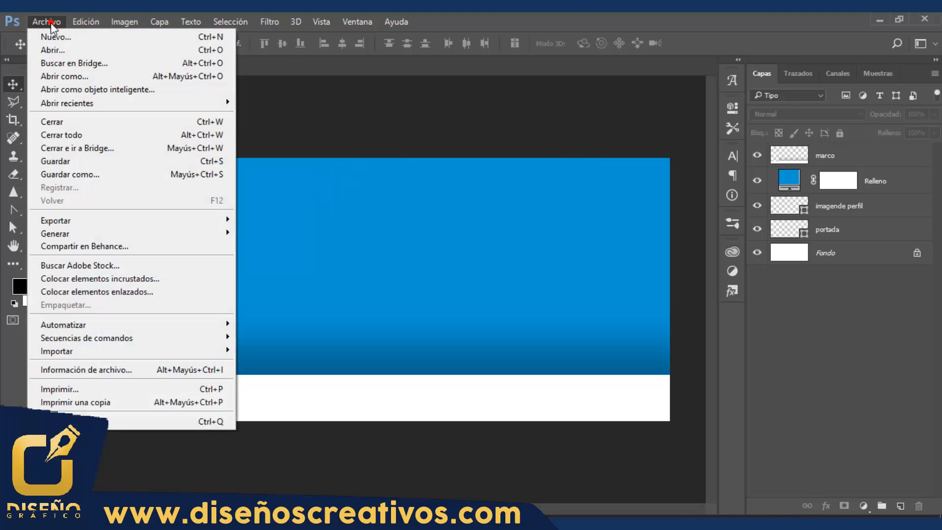
click(108, 278)
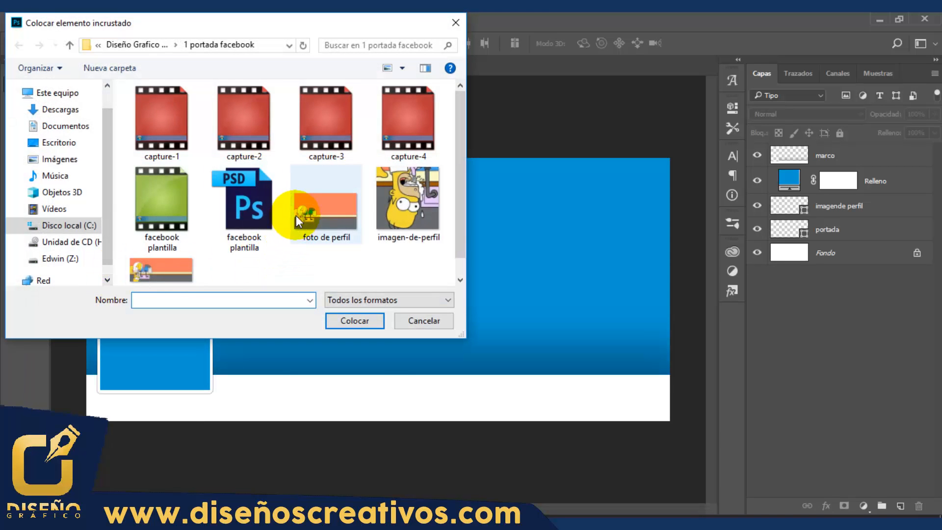
click(301, 211)
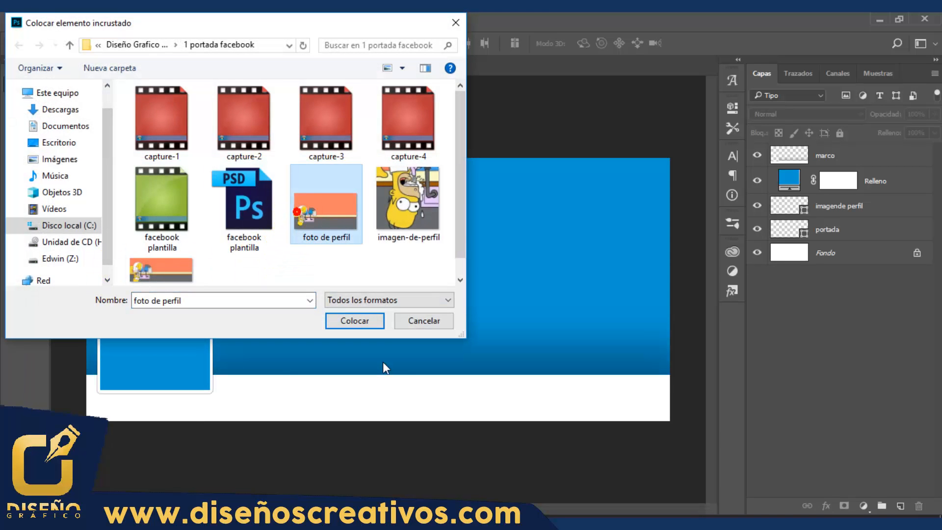
click(355, 321)
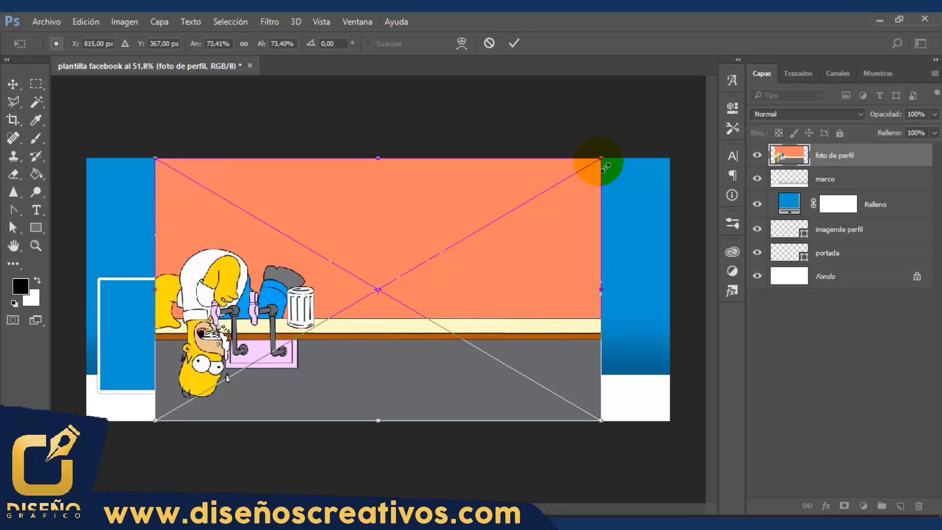
drag(606, 166, 683, 133)
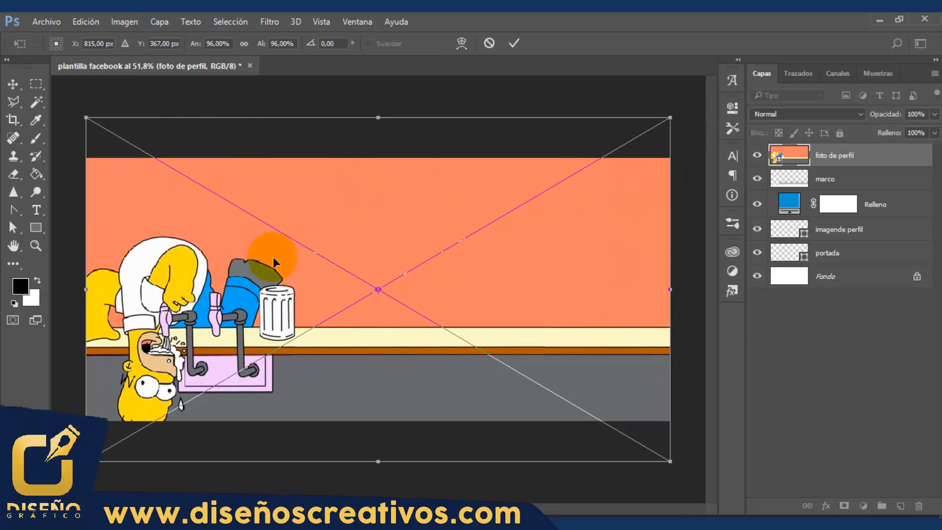
click(514, 43)
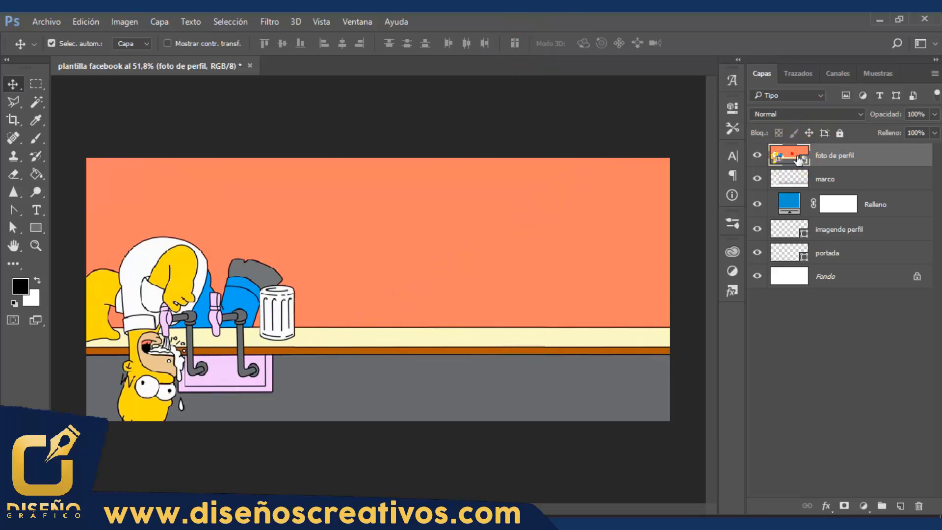
Step: Move the "foto de perfil" layer below "marco", shift the image up so the character's head fits the profile frame, and leave no layer selected
drag(800, 161, 791, 189)
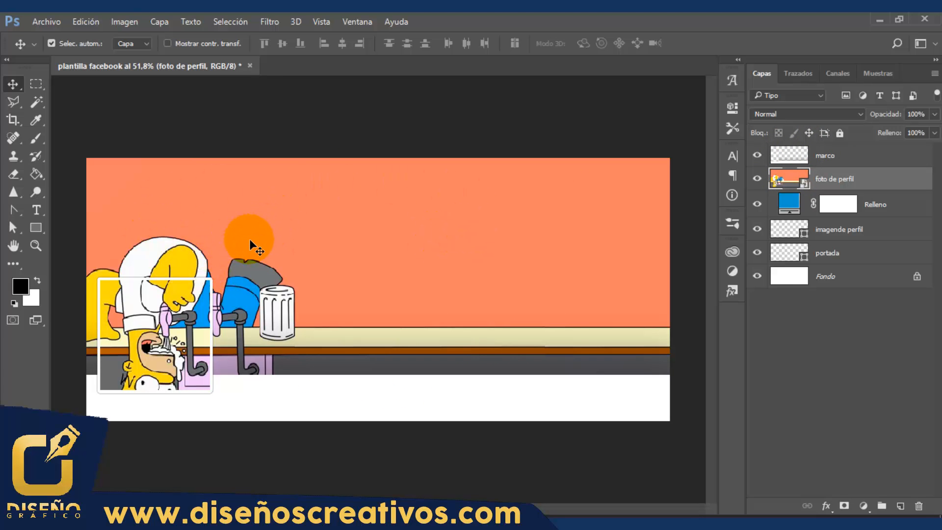
drag(255, 235, 247, 197)
drag(158, 259, 133, 297)
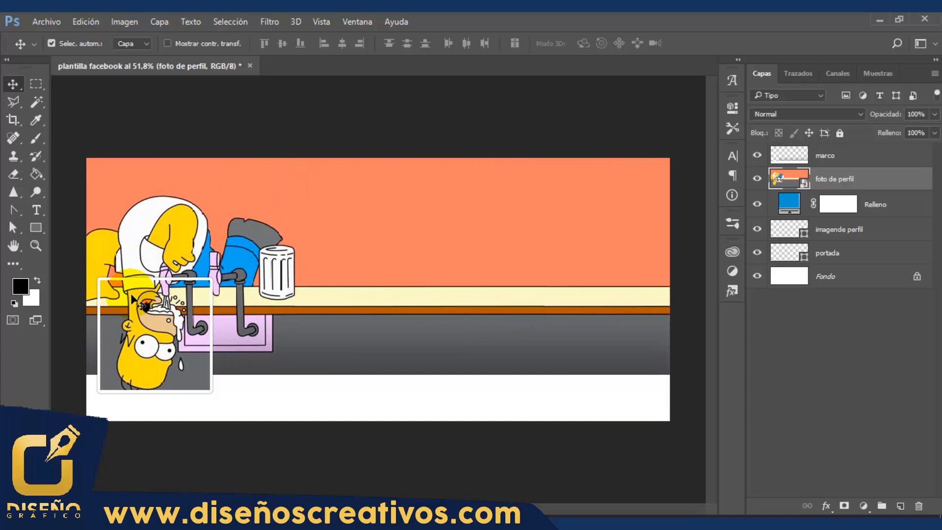
drag(141, 363, 176, 326)
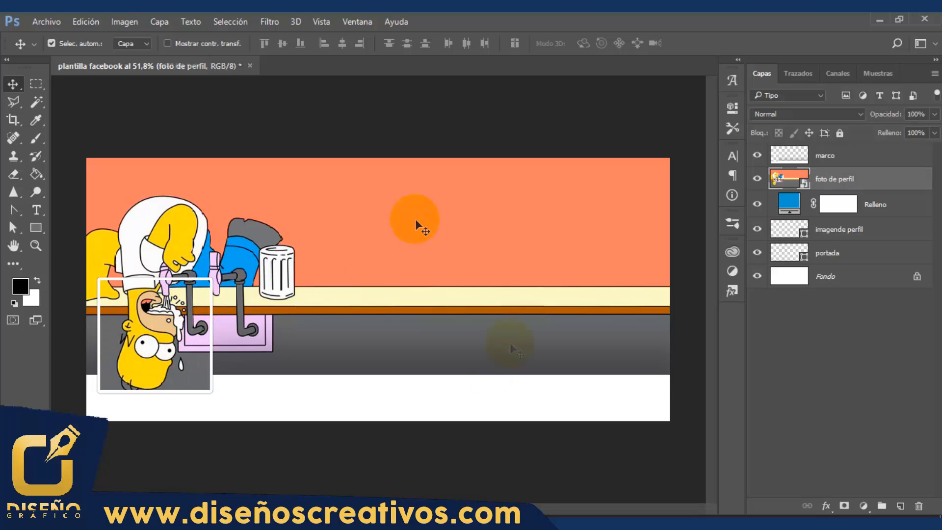
click(399, 141)
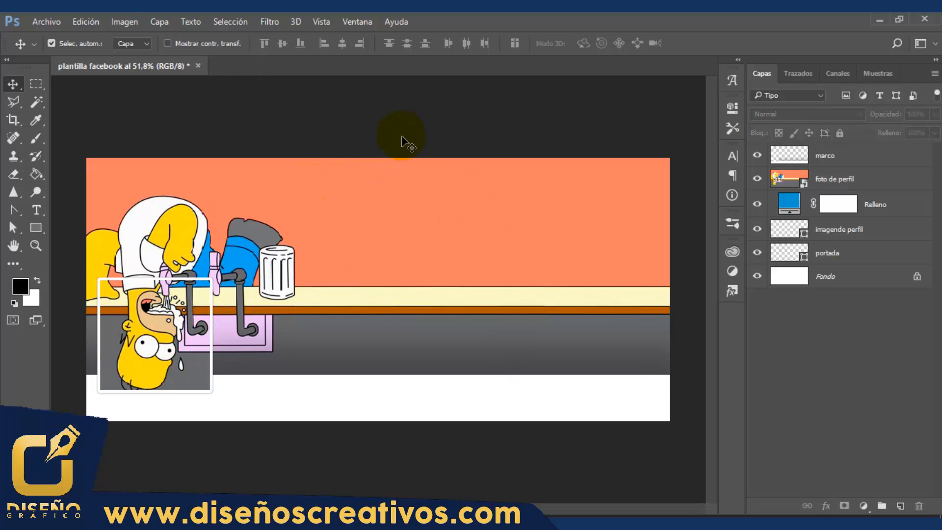
Step: Hide the "marco" layer and crop the document to a selection loaded from the "imagende perfil" layer
click(764, 156)
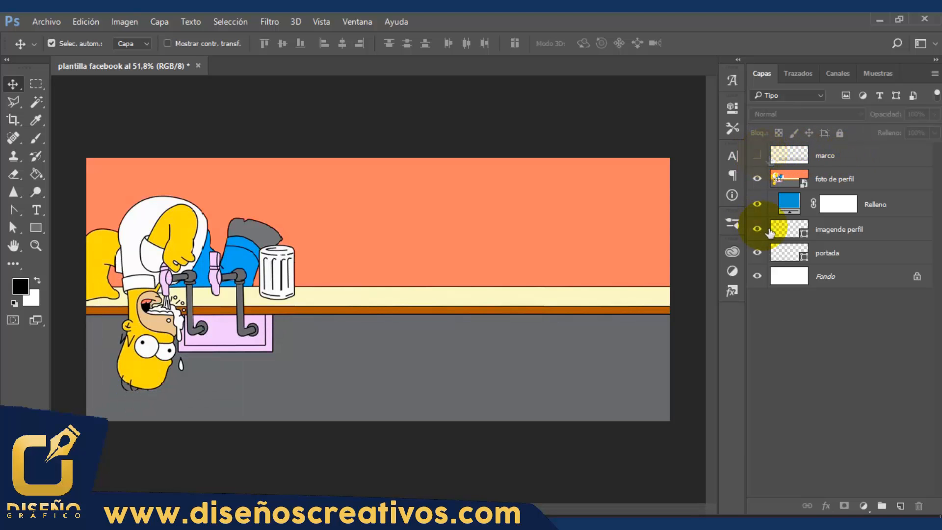
click(828, 238)
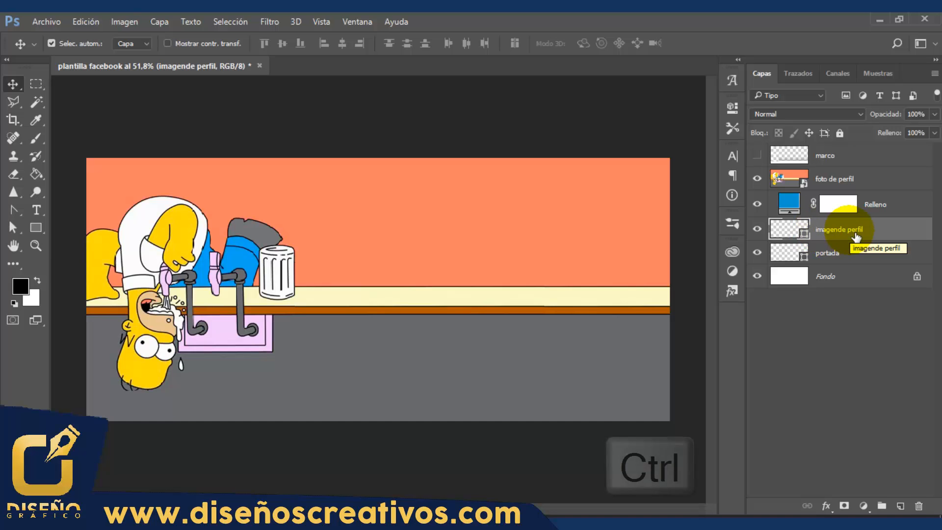
ctrl+click(792, 232)
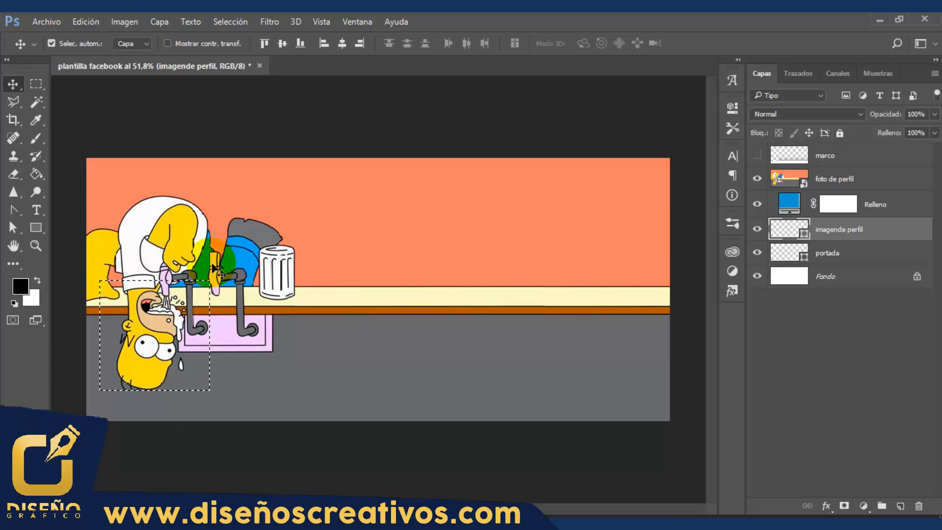
click(127, 22)
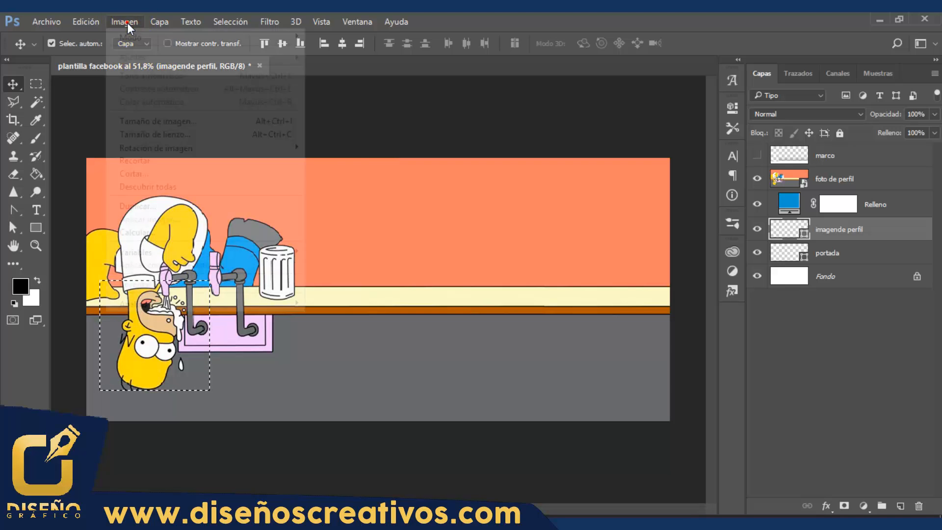
click(146, 156)
click(145, 156)
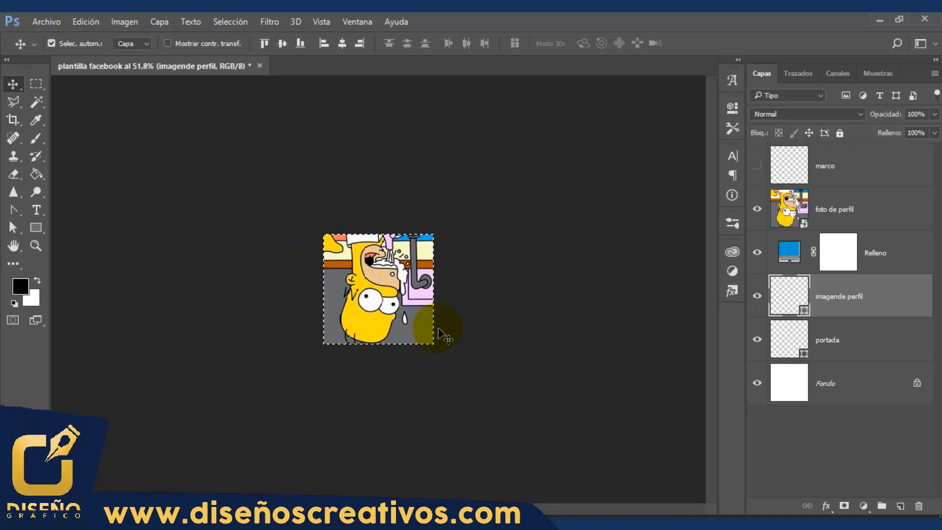
Step: Choose the PNG-24 format in Save for Web for the cropped profile image and leave the dialog without saving
click(56, 25)
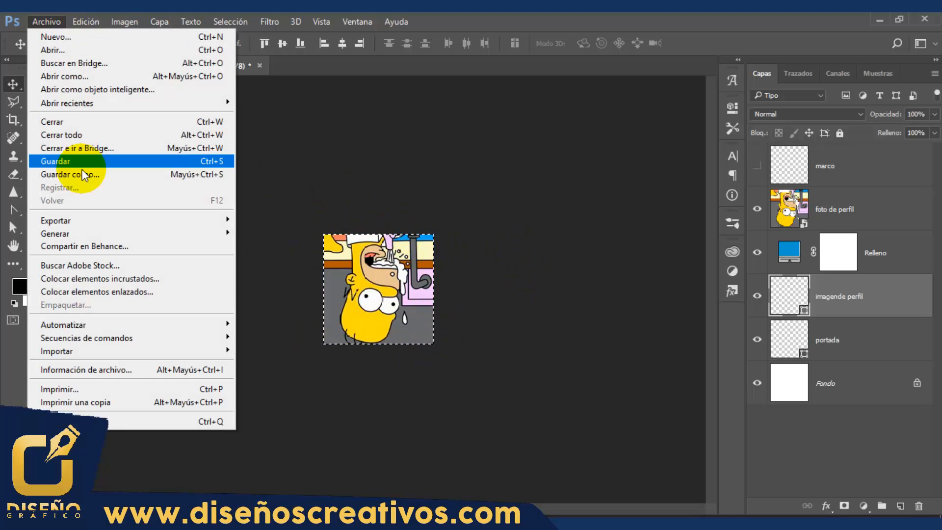
click(89, 220)
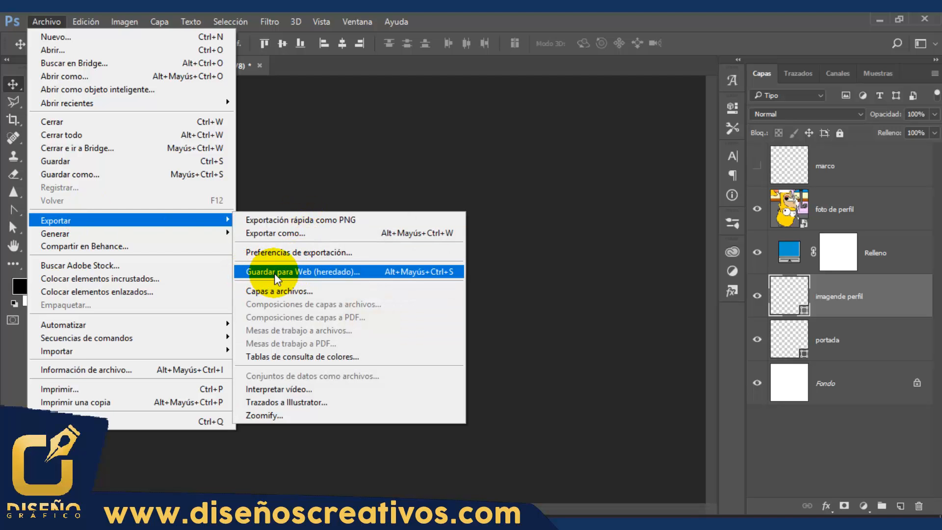
click(318, 276)
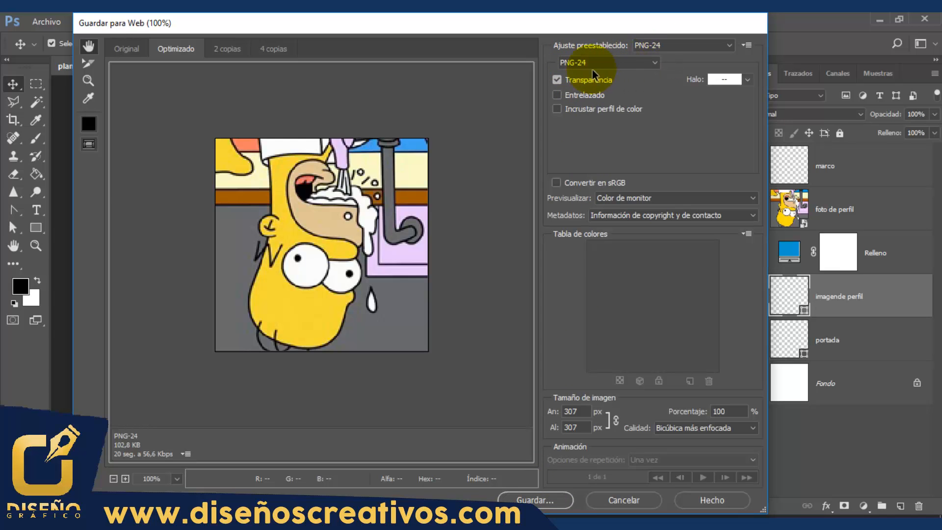
click(652, 64)
click(598, 108)
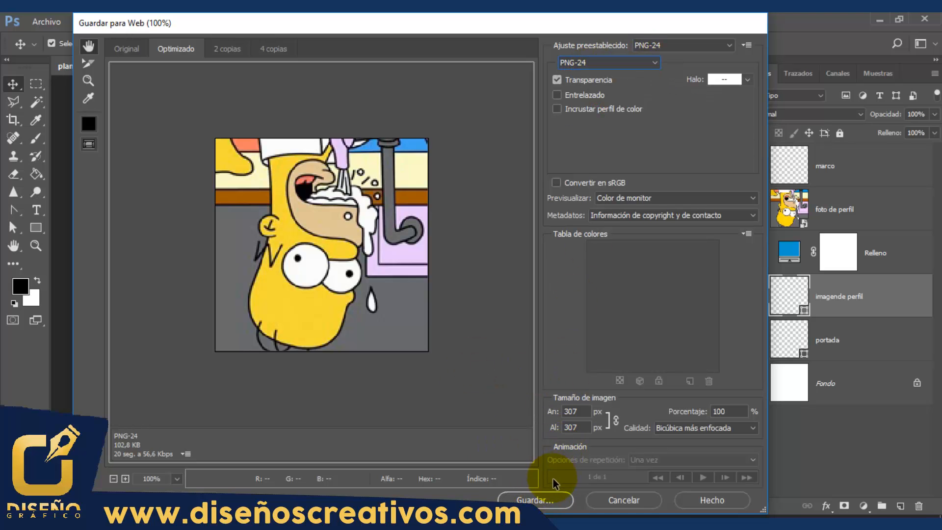
click(623, 500)
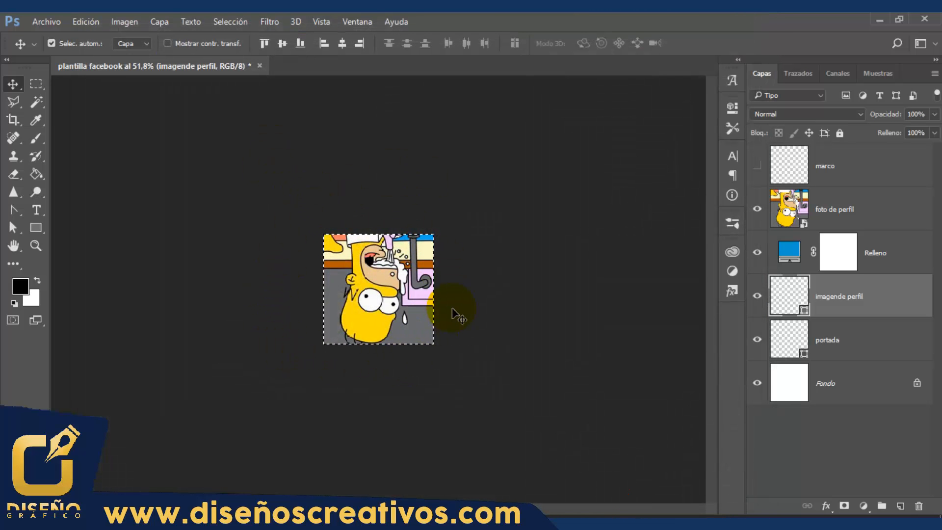
Step: Undo the crop to the profile picture area and clear the selection
click(96, 21)
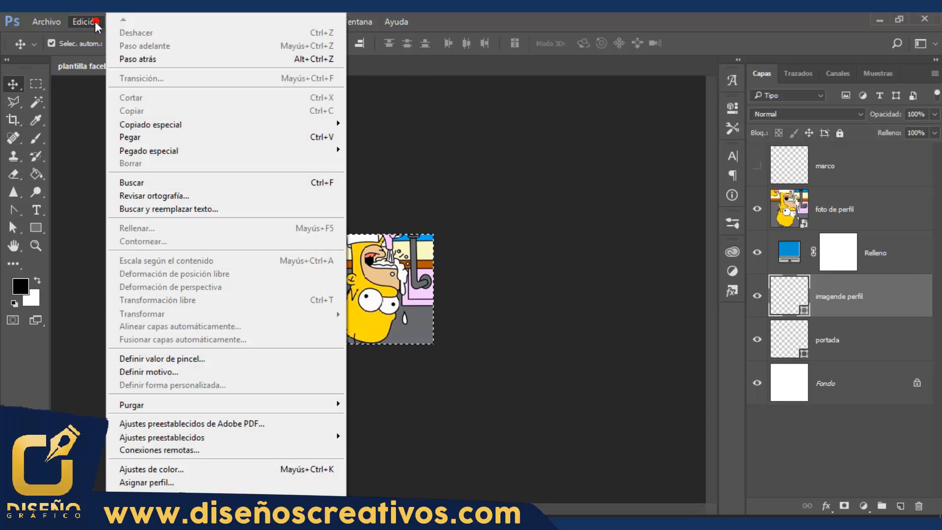
click(150, 58)
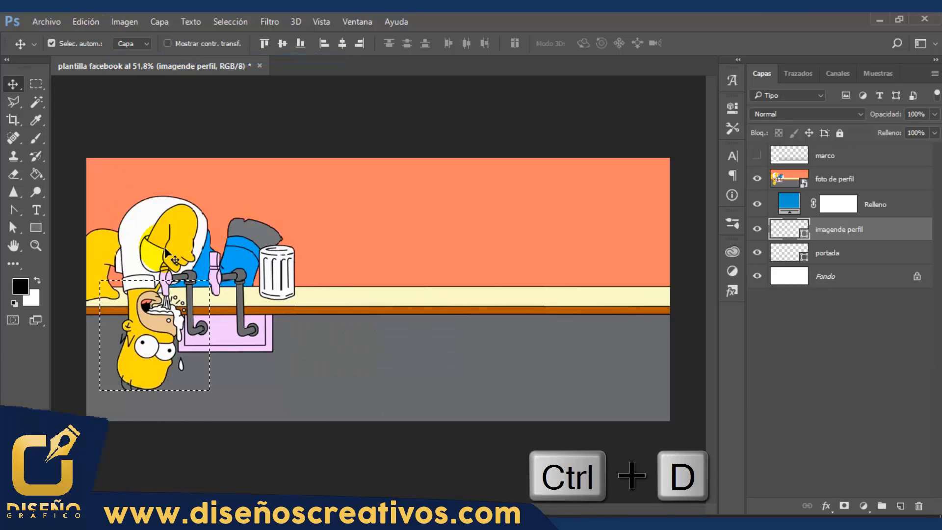
key(ctrl)
key(ctrl+d)
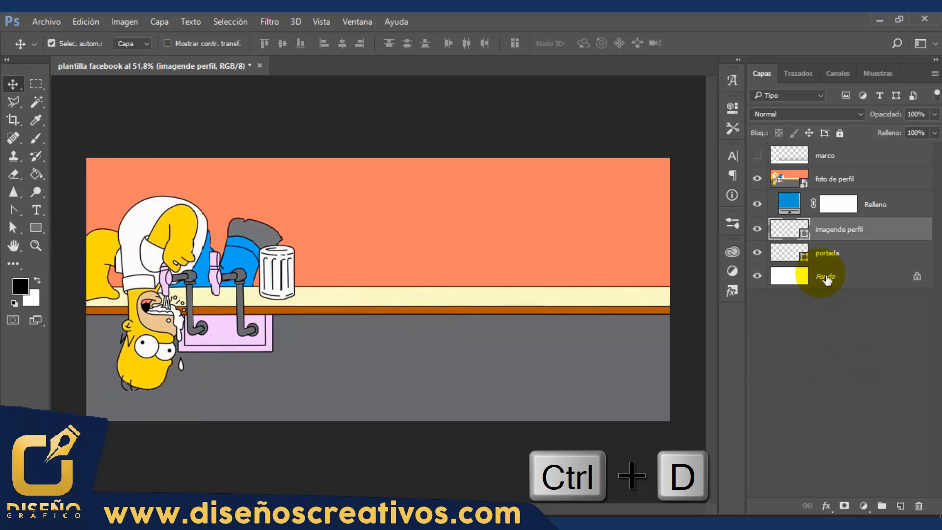
Step: Crop the document to a selection loaded from the "portada" layer
click(862, 261)
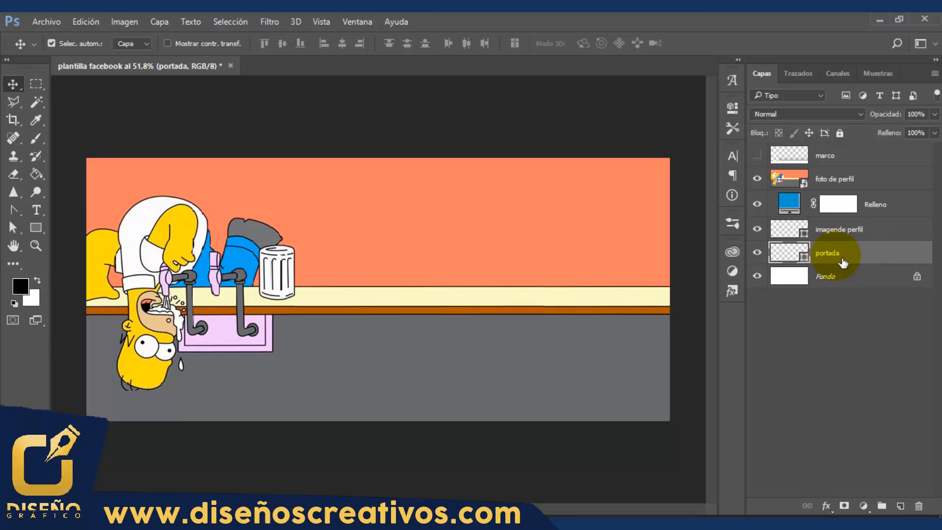
key(ctrl)
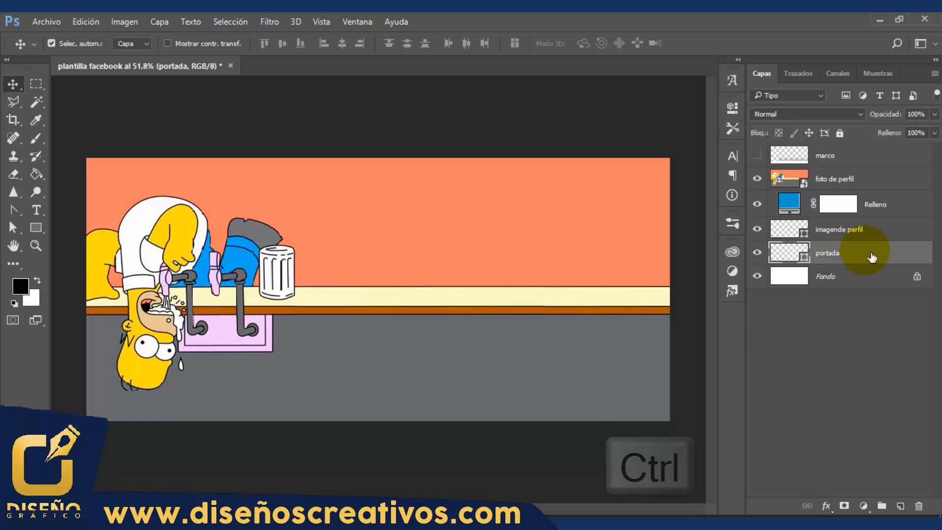
ctrl+click(798, 258)
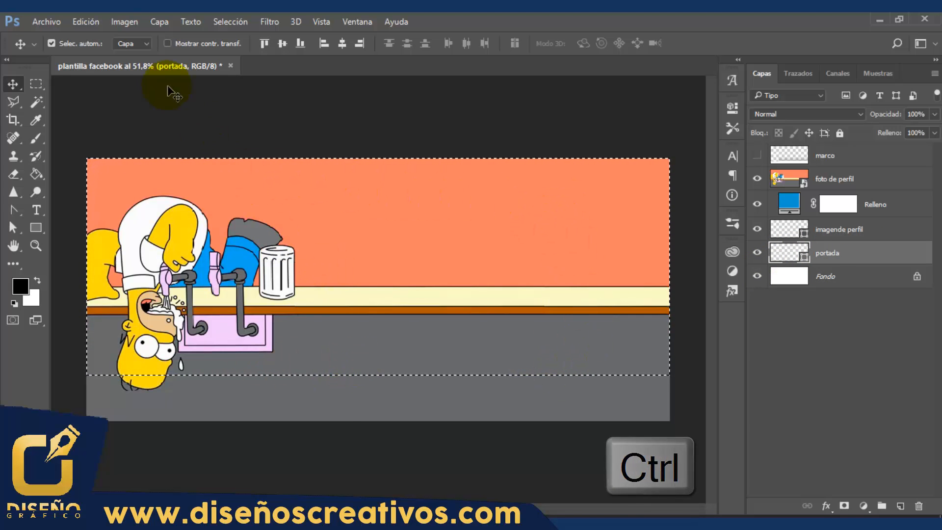
click(124, 22)
click(163, 163)
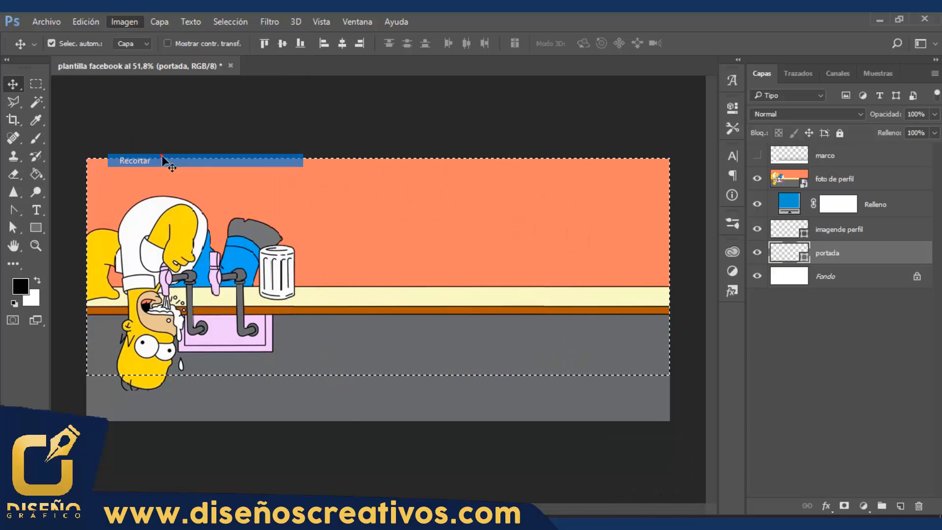
Step: Open the cropped cover in Save for Web with the PNG-24 format, then close the export dialog
click(52, 22)
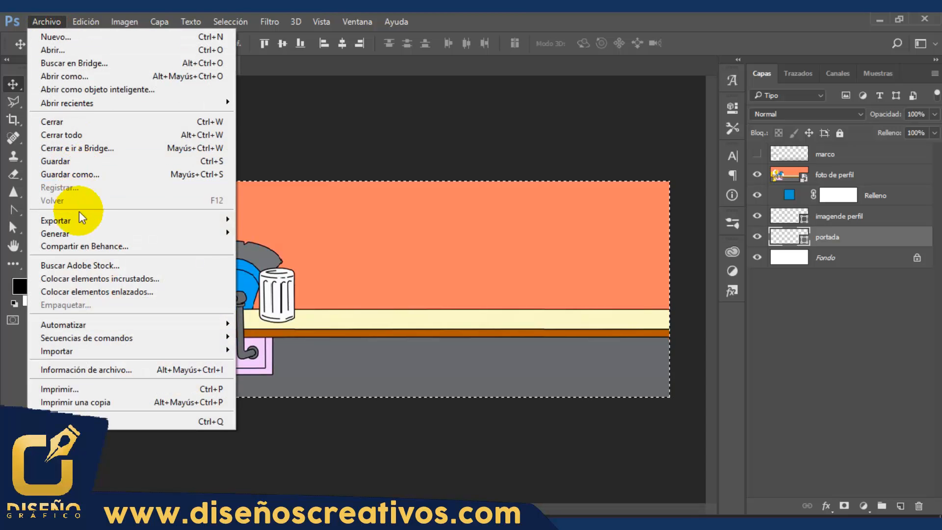
mouse_move(94, 224)
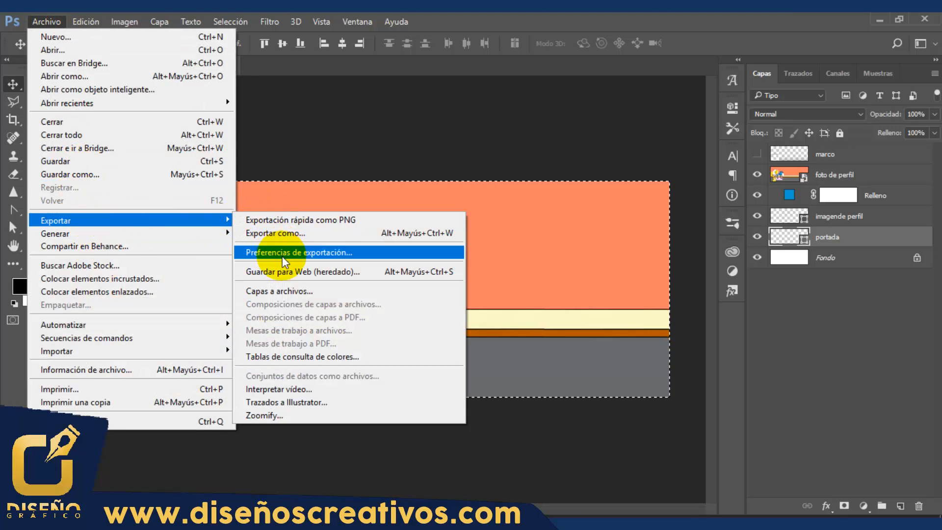
click(290, 270)
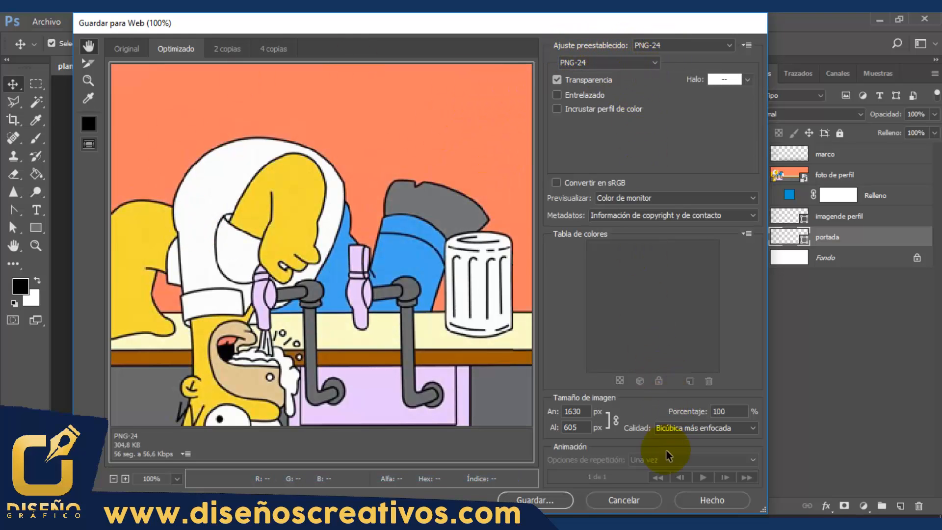
click(535, 500)
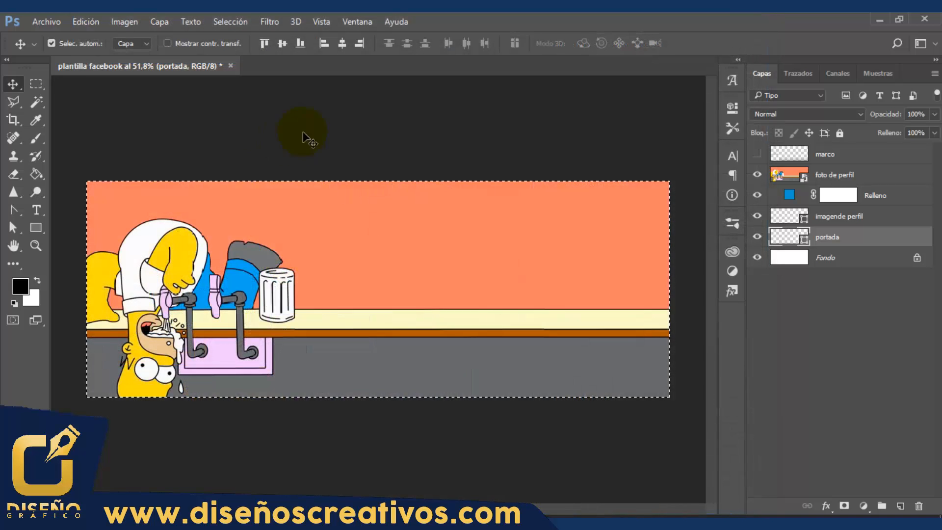
Step: Undo the crop to the cover area and clear the selection
click(90, 21)
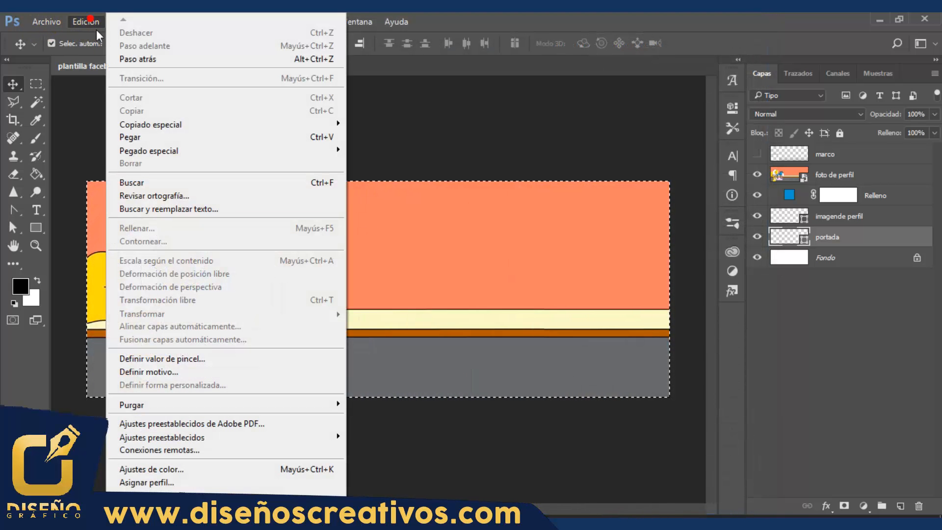
click(129, 56)
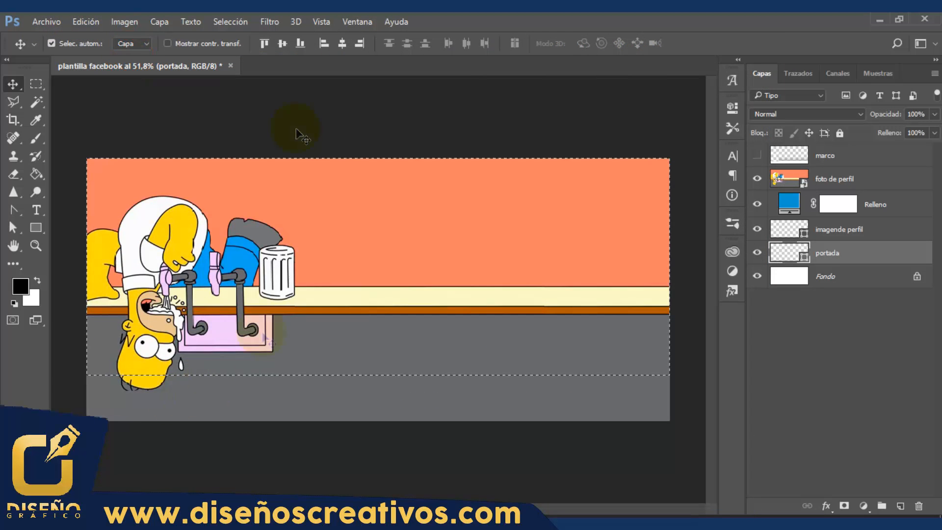
key(ctrl+d)
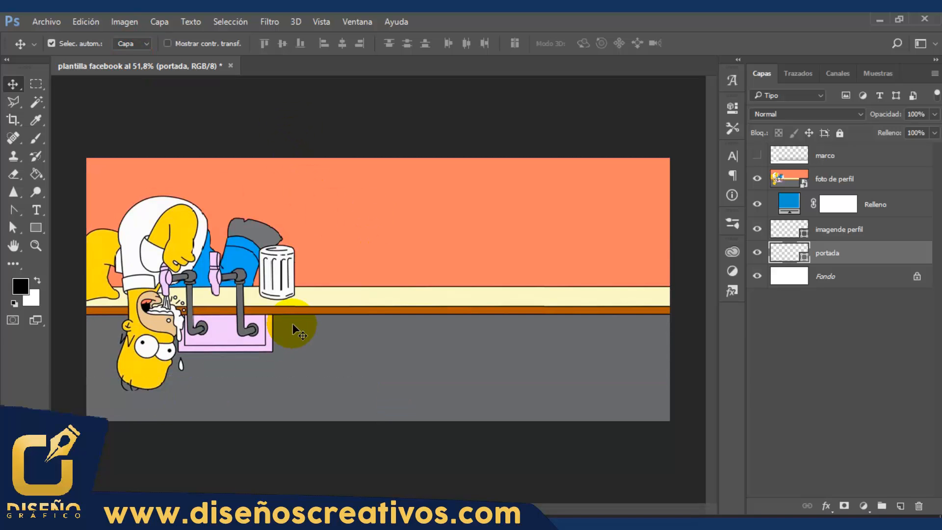